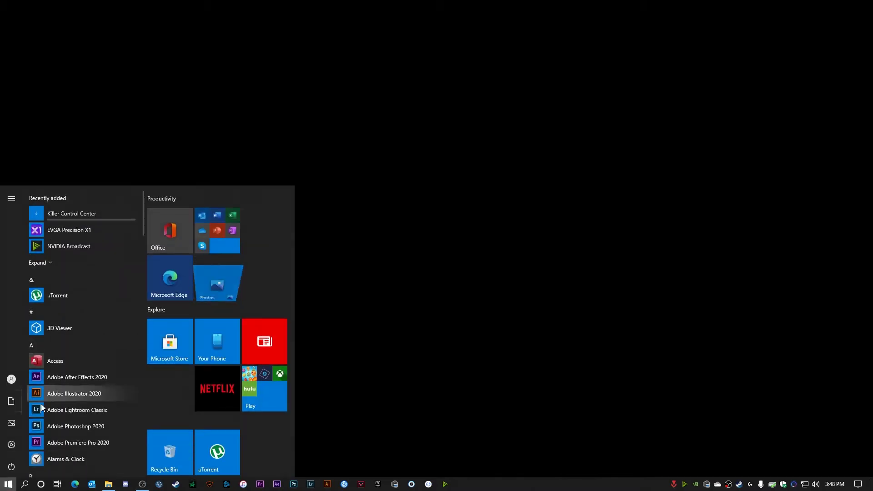
Open the Update & Security section of Windows Settings
left_click(11, 445)
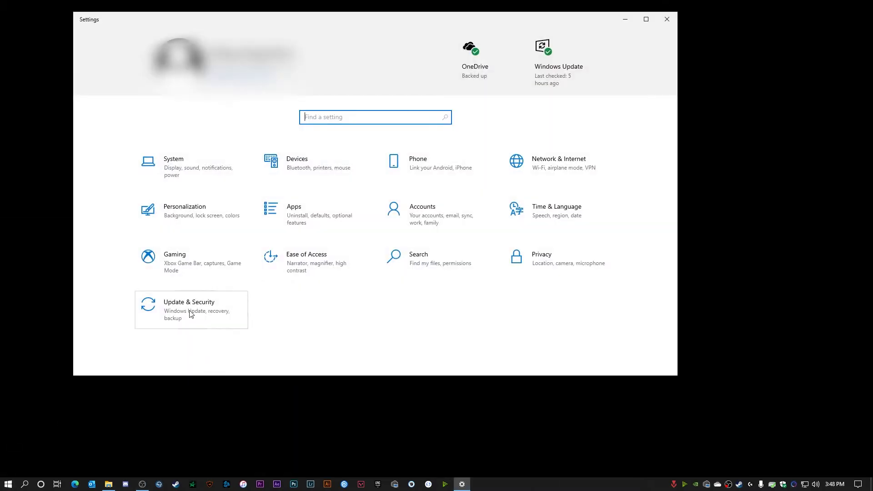
left_click(191, 314)
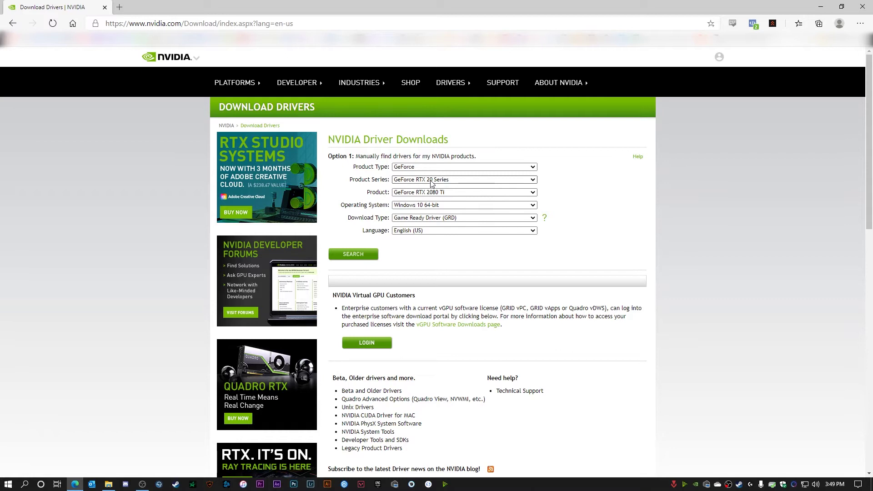
Search NVIDIA's driver downloads for the GeForce RTX 2080 Ti Game Ready Driver on Windows 10 64-bit
left_click(366, 255)
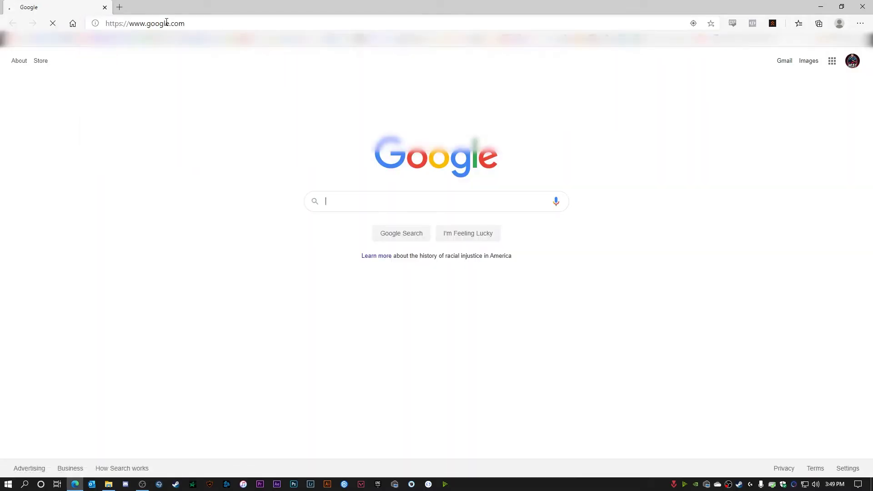
Find the MSI Z390 Godlike motherboard through Google and open its support page on MSI's site
type("msi")
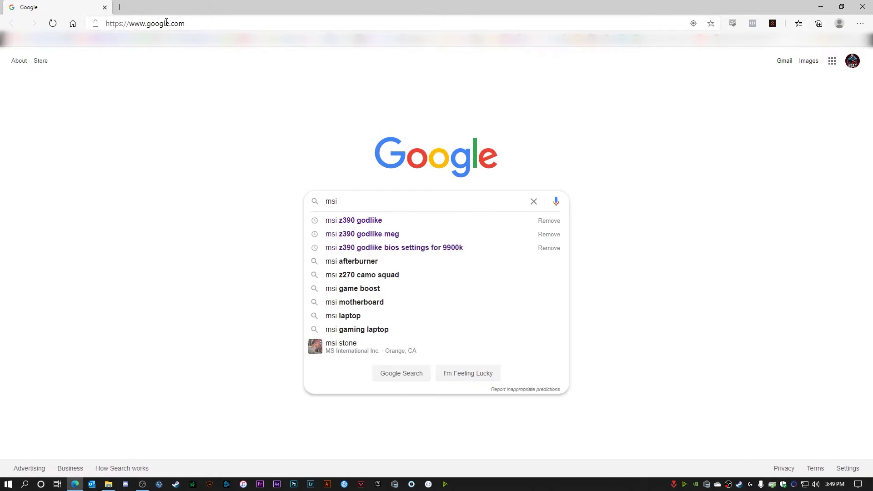
left_click(352, 224)
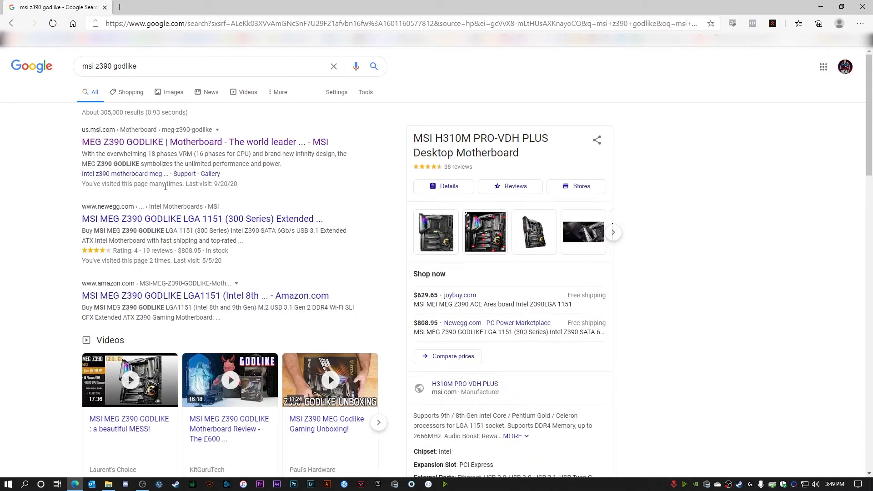
left_click(124, 147)
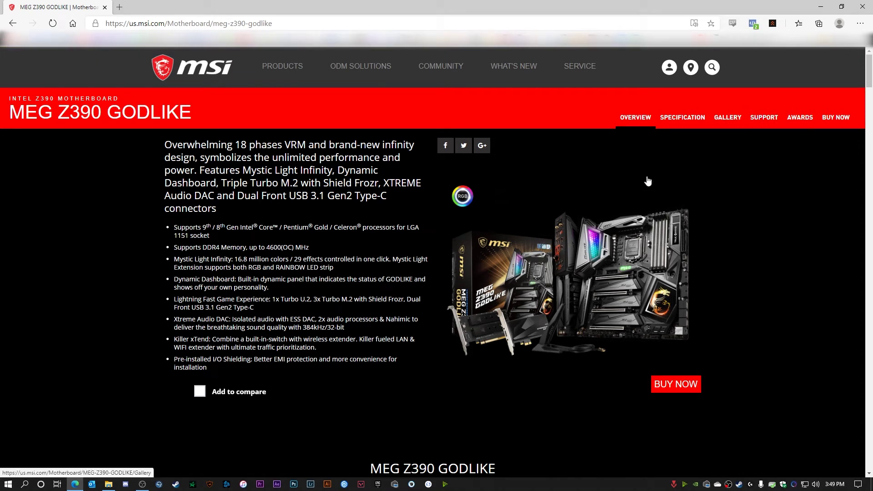
left_click(764, 117)
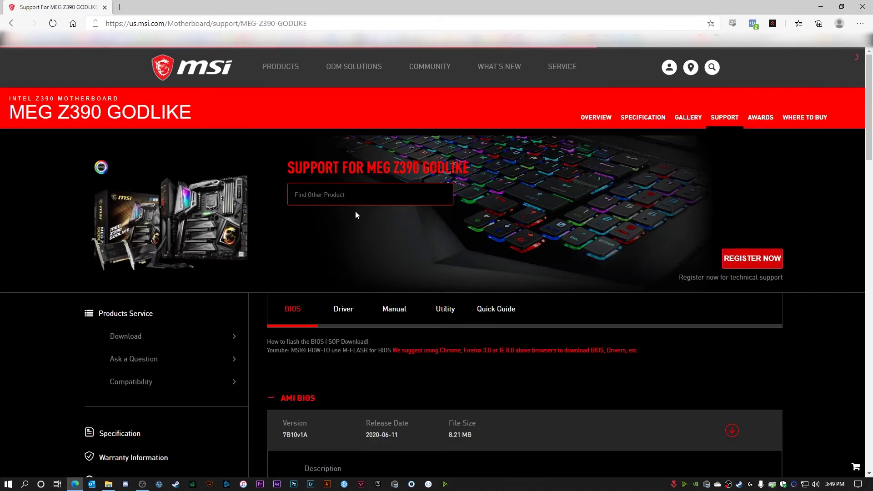
Review the AMI BIOS release list and highlight the RST driver note under version 7B10v18
scroll(355, 214, "down", 3)
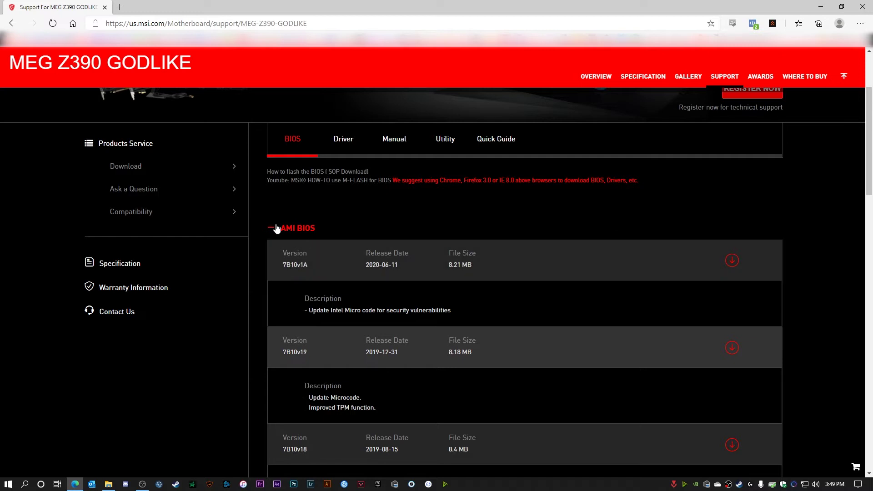
scroll(264, 216, "down", 3)
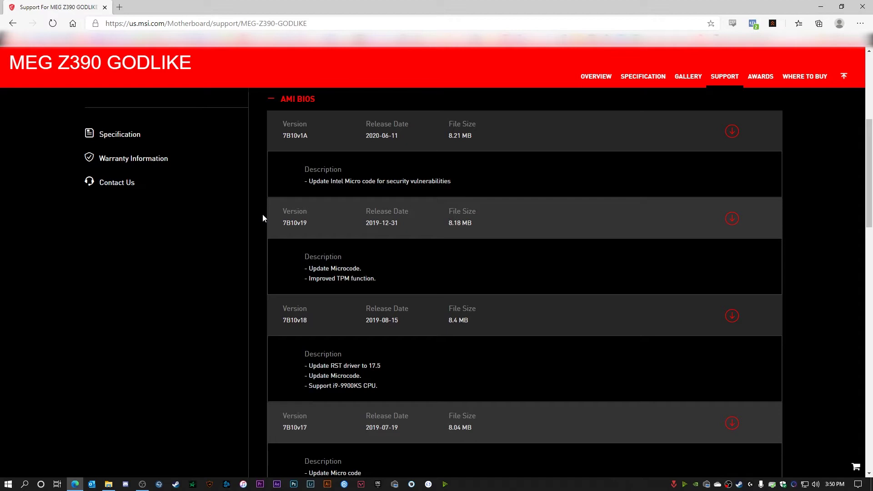
scroll(263, 218, "up", 2)
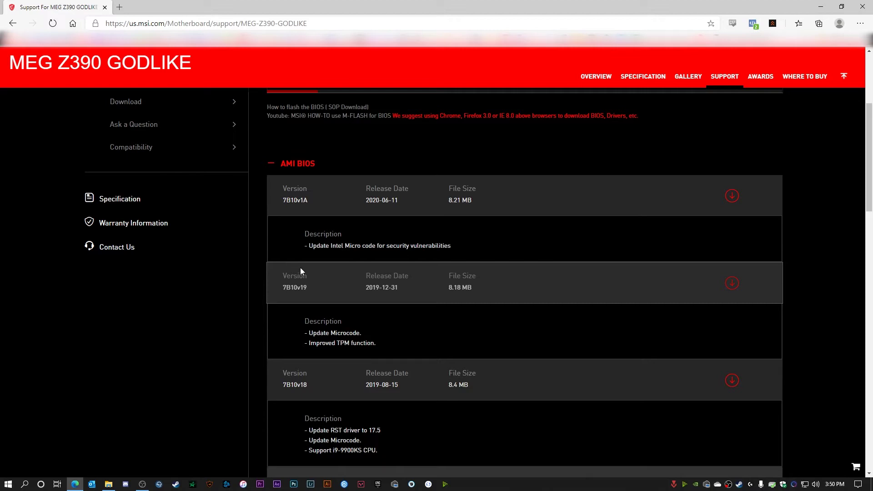
scroll(324, 307, "down", 2)
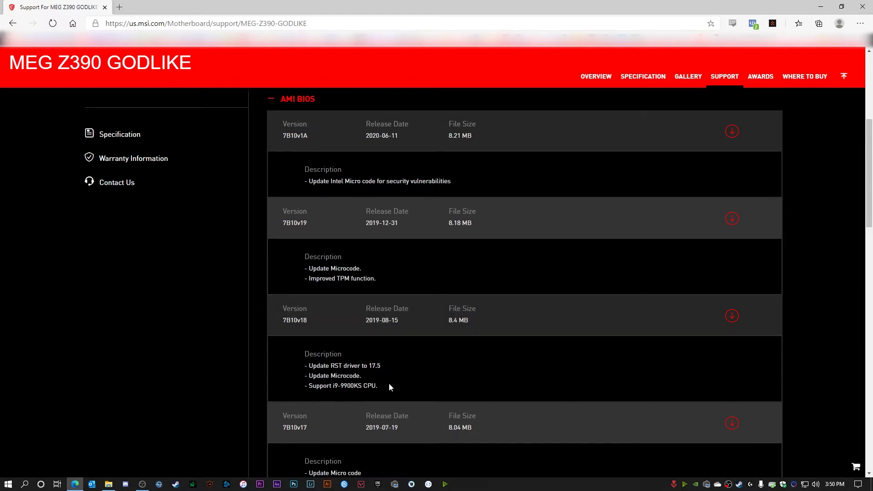
left_click_drag(381, 366, 304, 366)
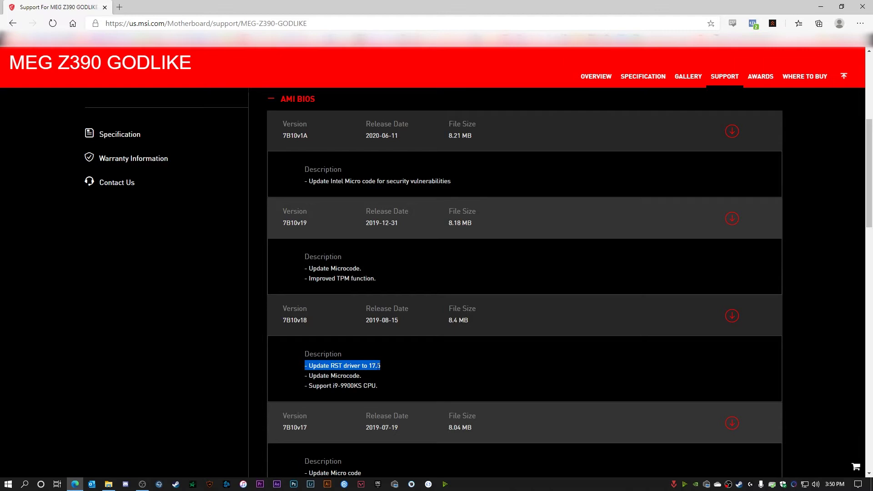
scroll(377, 367, "down", 2)
scroll(364, 361, "up", 4)
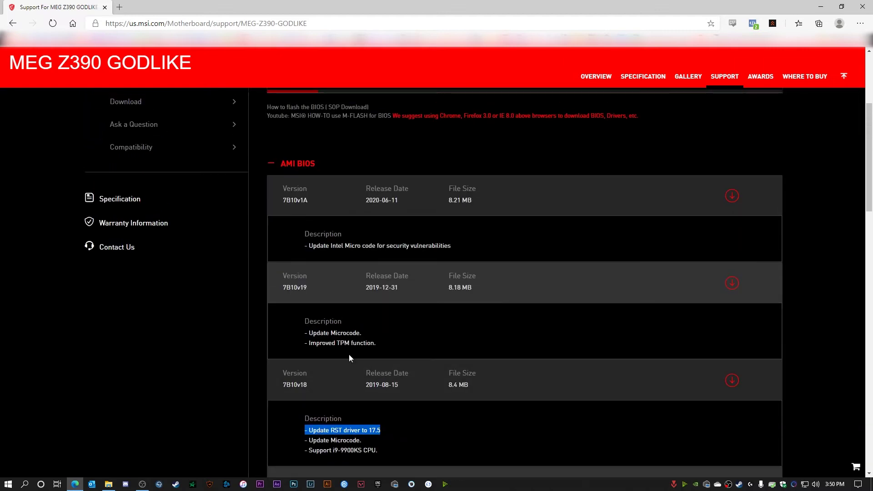
Highlight and compare the release notes and dates of BIOS versions 7B10v19 and 7B10v1A
left_click_drag(380, 343, 308, 333)
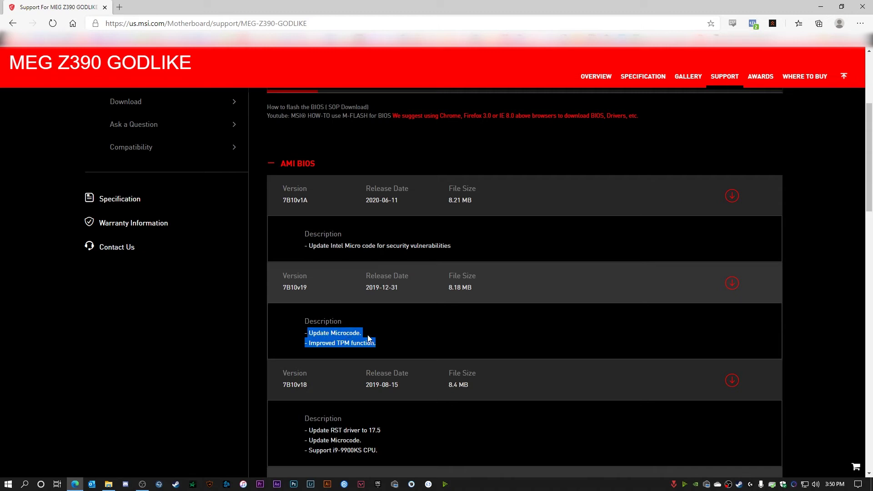
left_click(393, 353)
left_click_drag(307, 246, 457, 243)
left_click_drag(414, 289, 361, 283)
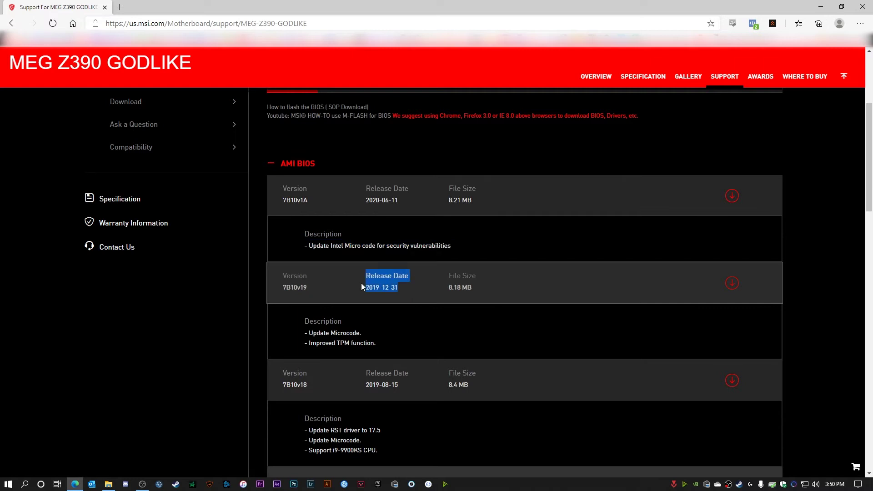
left_click(390, 227)
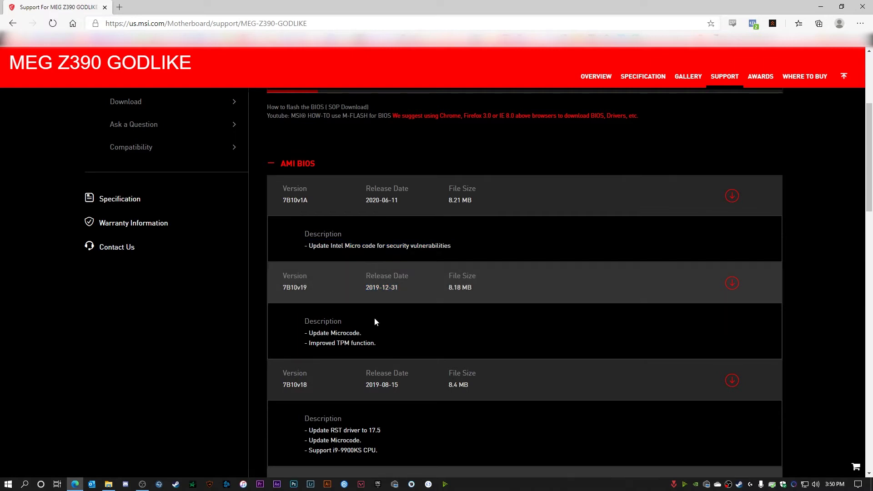
left_click_drag(362, 321, 277, 212)
left_click(291, 198)
Highlight BIOS version number 7B10v18 and compare that release with the newer ones in the list
scroll(234, 349, "down", 3)
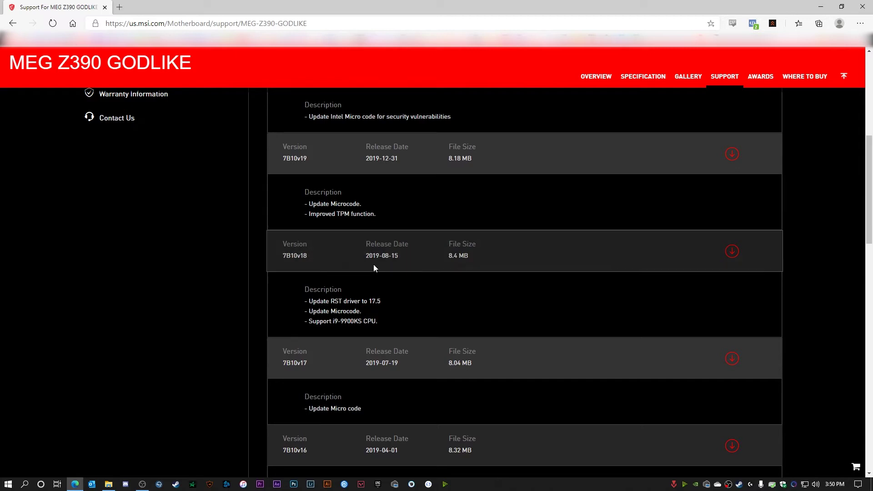
left_click_drag(337, 259, 277, 256)
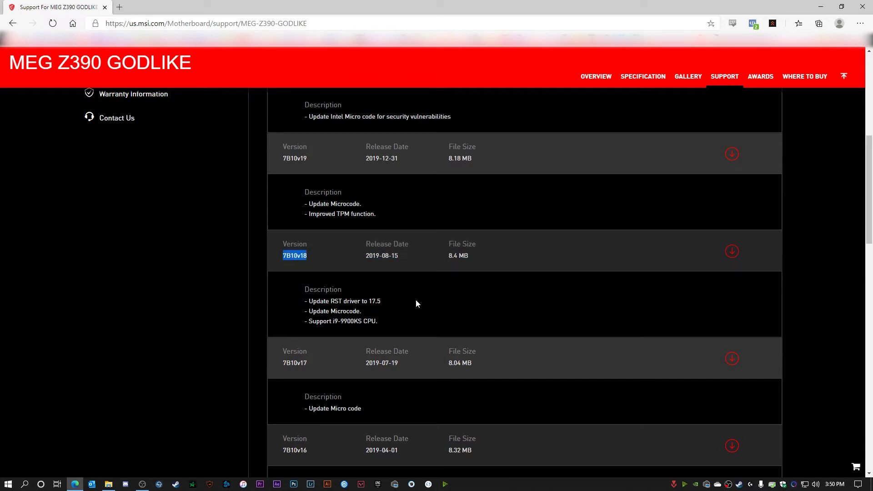
scroll(371, 313, "up", 1)
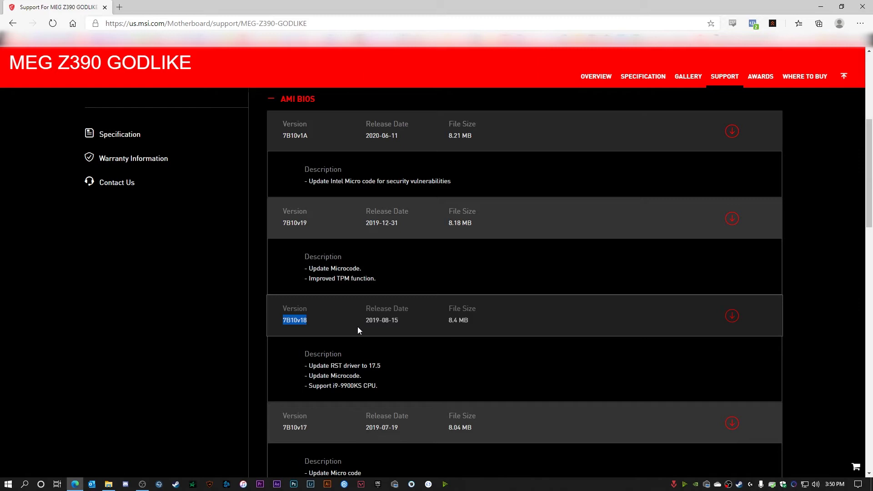
scroll(353, 339, "up", 4)
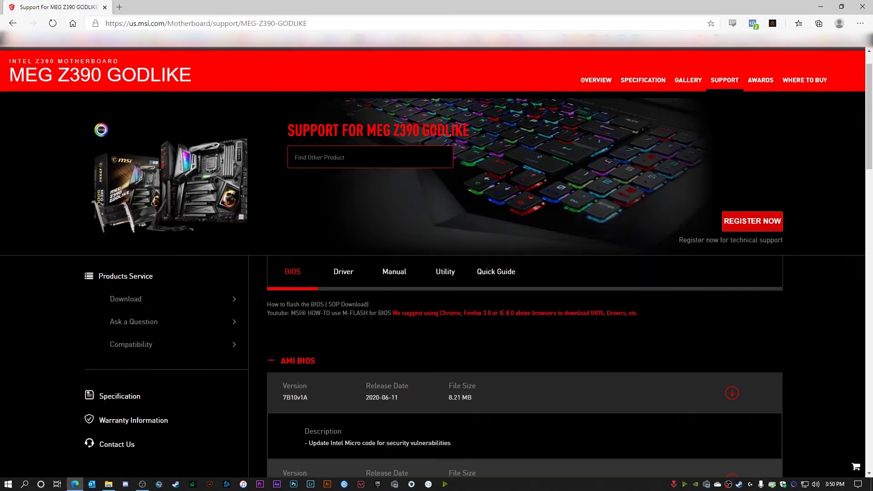
scroll(319, 337, "down", 4)
scroll(318, 337, "up", 5)
Show the motherboard's driver downloads for the Win10 64 operating system
left_click(321, 323)
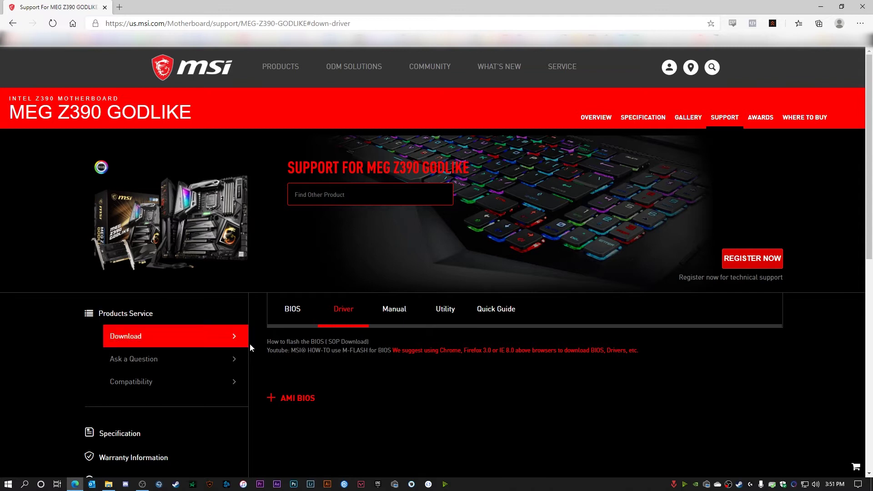
left_click(293, 323)
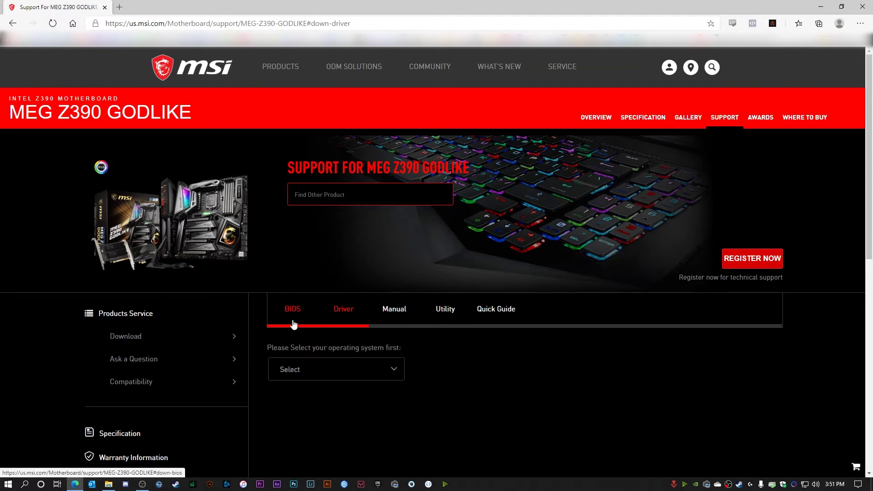
left_click(375, 378)
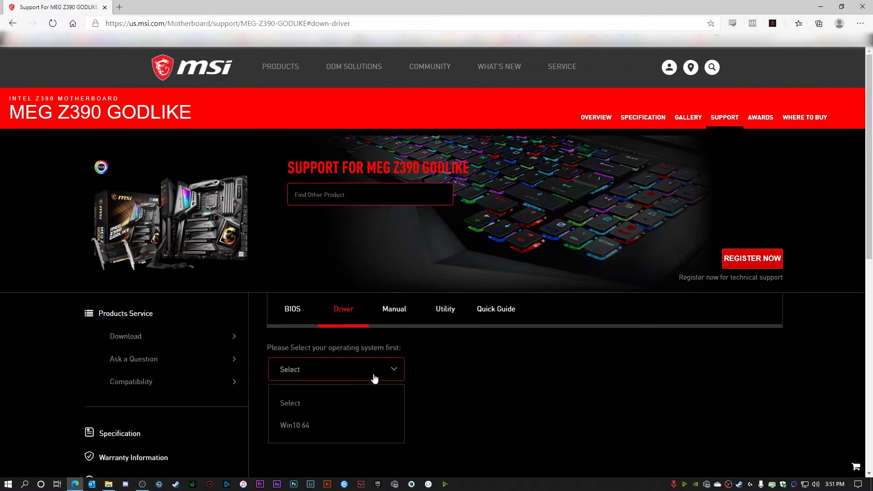
left_click(307, 426)
scroll(328, 386, "down", 3)
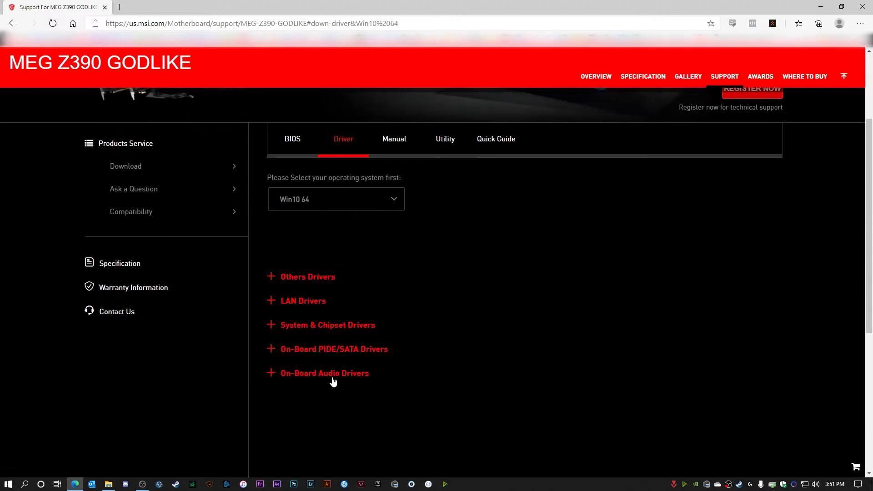
Expand the Others Drivers and LAN Drivers categories and review the drivers they offer
left_click(298, 278)
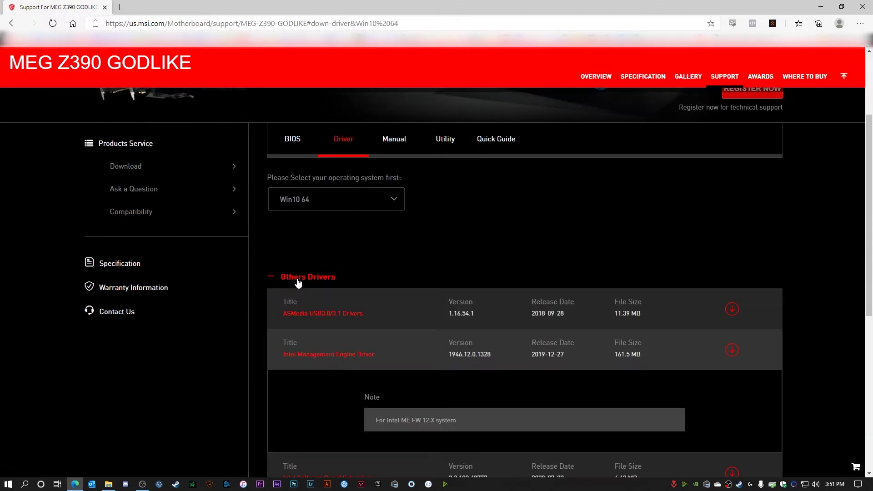
scroll(298, 283, "down", 2)
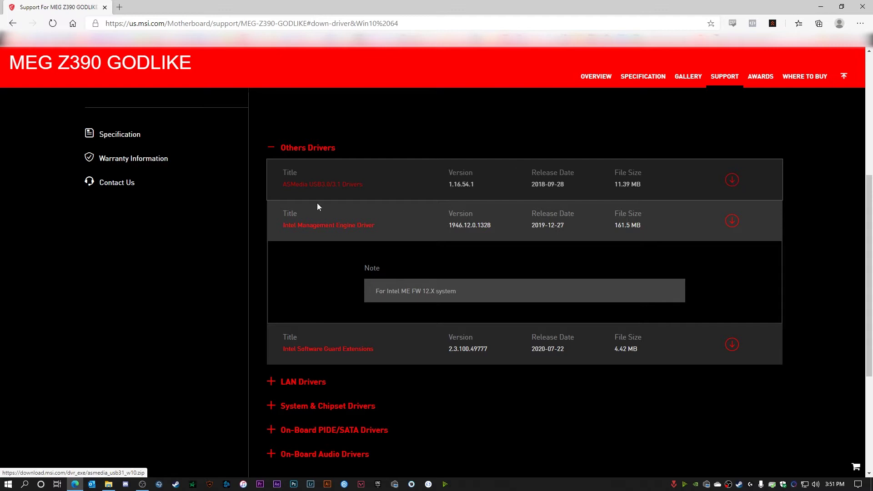
scroll(256, 281, "down", 1)
scroll(256, 283, "down", 2)
left_click(279, 249)
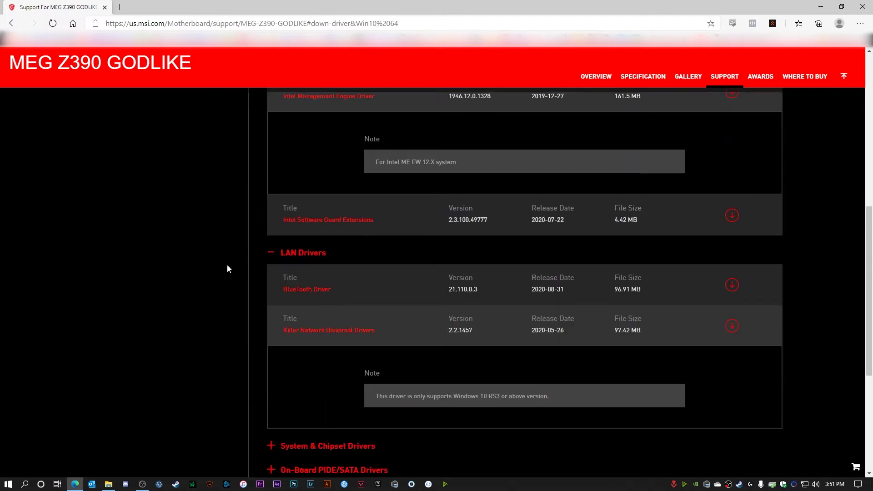
scroll(228, 267, "down", 1)
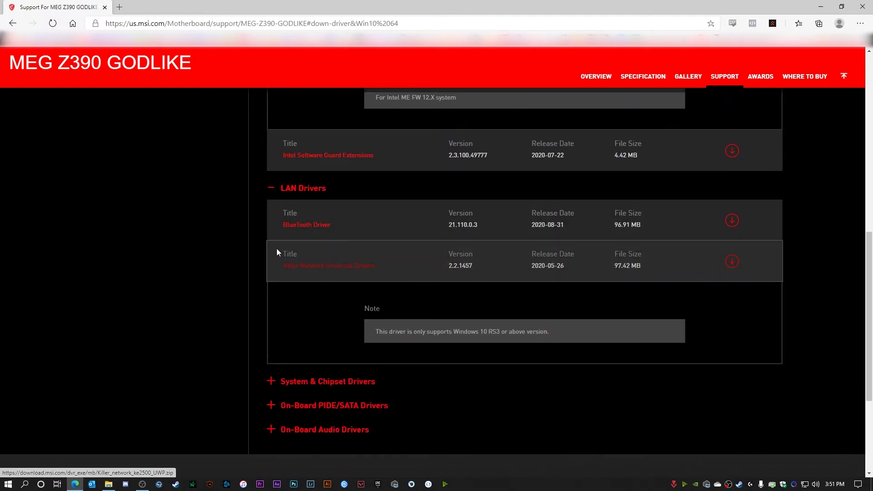
Expand and review the System & Chipset, On-Board PIDE/SATA and On-Board Audio driver categories
left_click(293, 382)
scroll(230, 328, "down", 2)
scroll(230, 329, "down", 1)
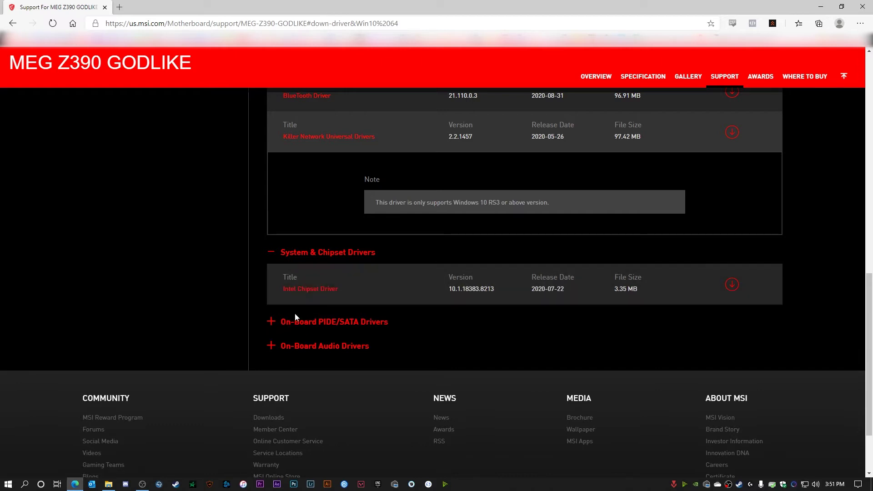
left_click(270, 323)
scroll(264, 266, "down", 3)
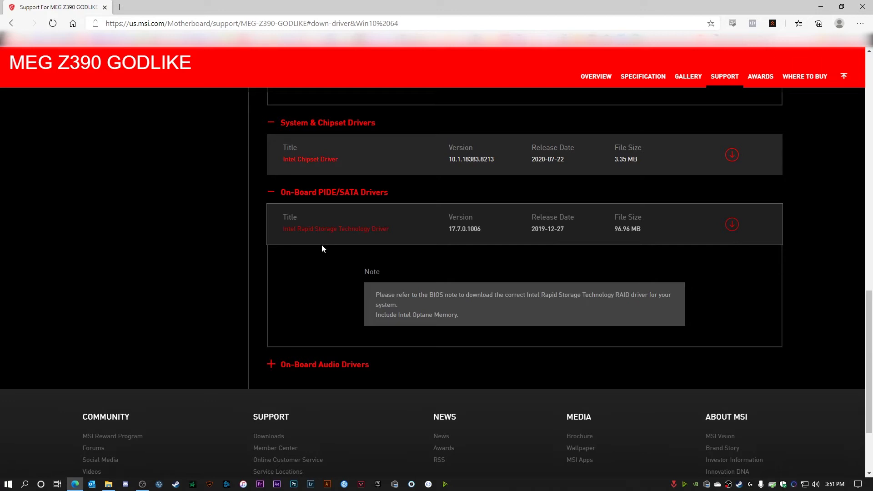
left_click(272, 365)
scroll(204, 314, "down", 3)
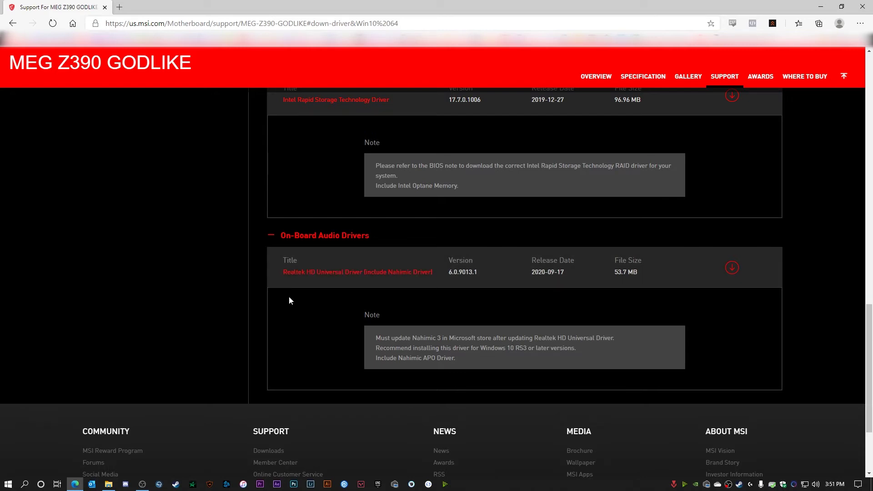
Open the motherboard's manual downloads and review the available language versions
scroll(289, 299, "up", 15)
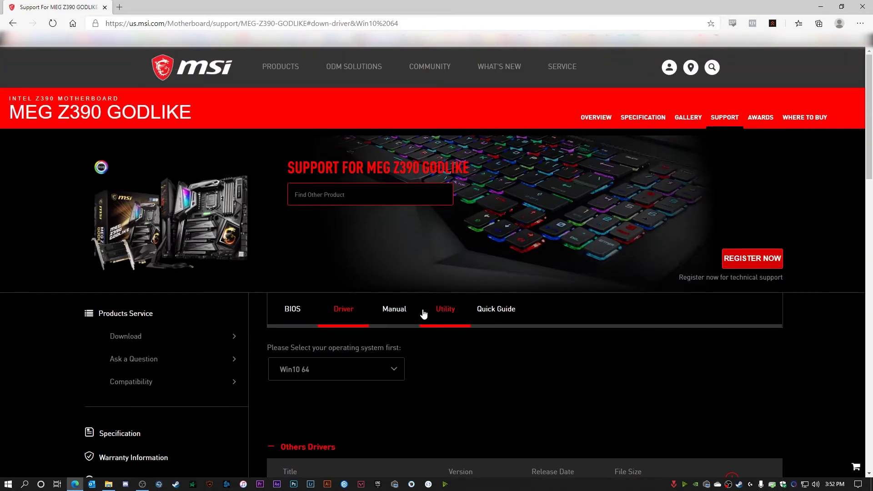
left_click(397, 309)
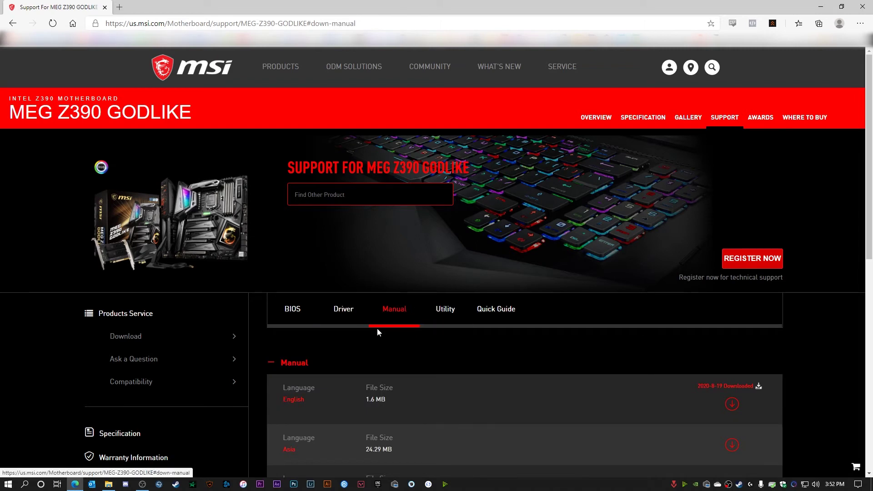
scroll(378, 328, "down", 3)
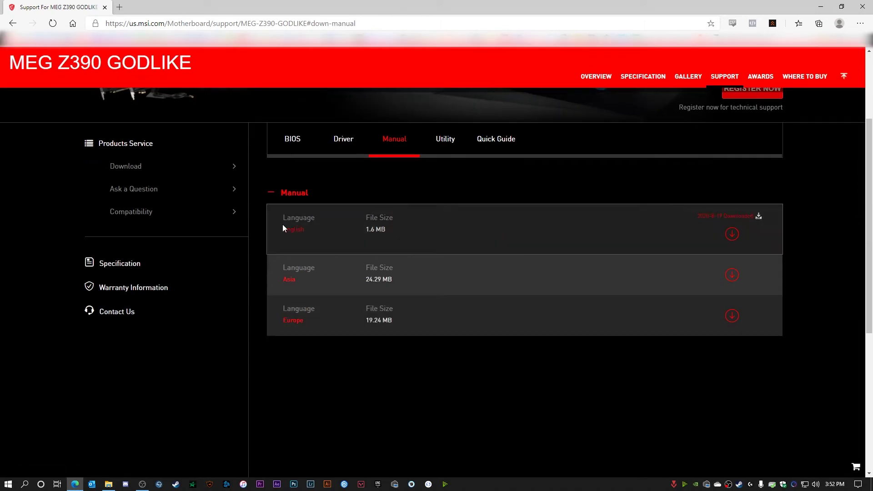
Show the motherboard's utility downloads for the Win10 64 operating system
left_click(445, 154)
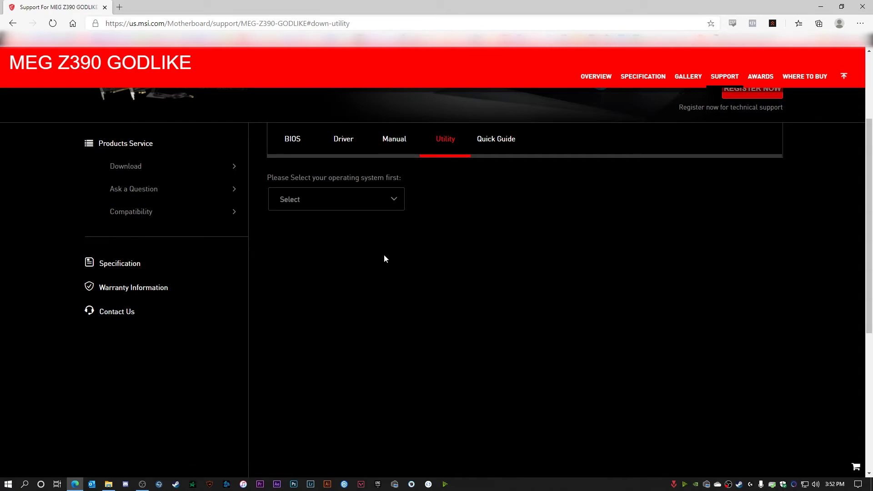
left_click(337, 197)
left_click(328, 253)
Review the utilities offered for the motherboard, from CPU-Z MSI GAMING through MSI Dragon Center, Nahimic 3 and the remaining entries
scroll(426, 282, "down", 3)
scroll(425, 300, "up", 7)
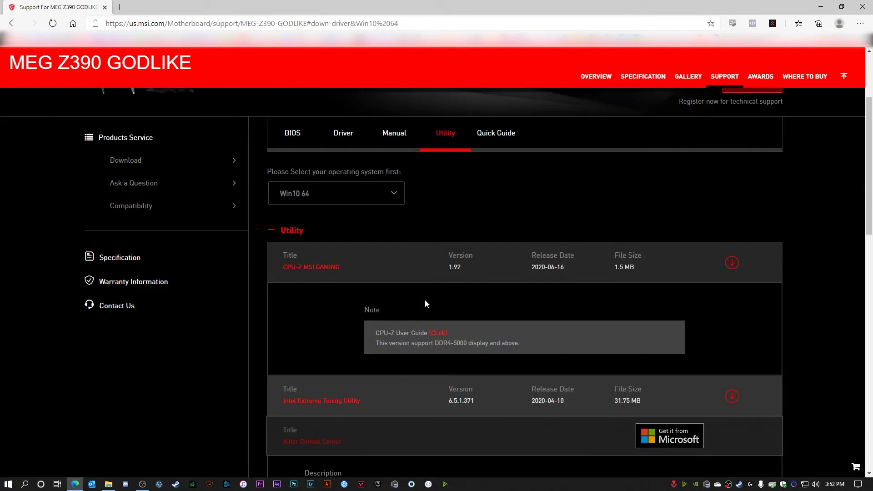
scroll(351, 359, "down", 4)
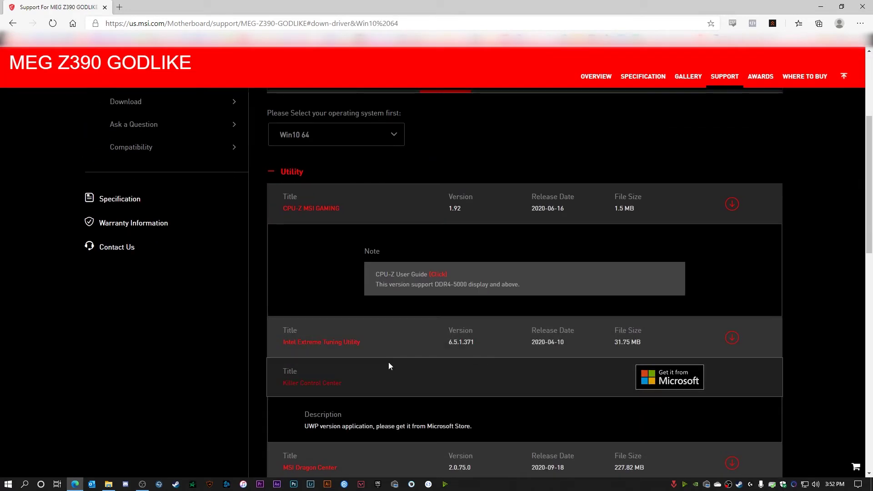
scroll(388, 362, "down", 4)
scroll(368, 367, "down", 5)
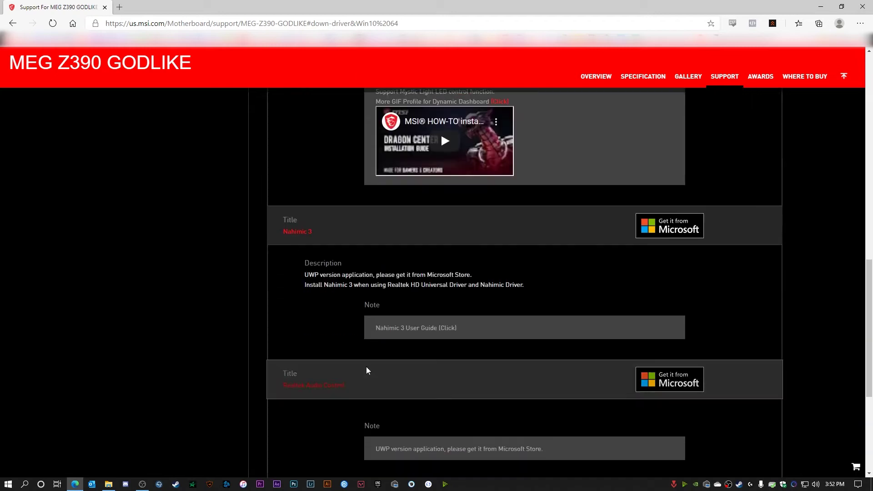
scroll(367, 367, "up", 15)
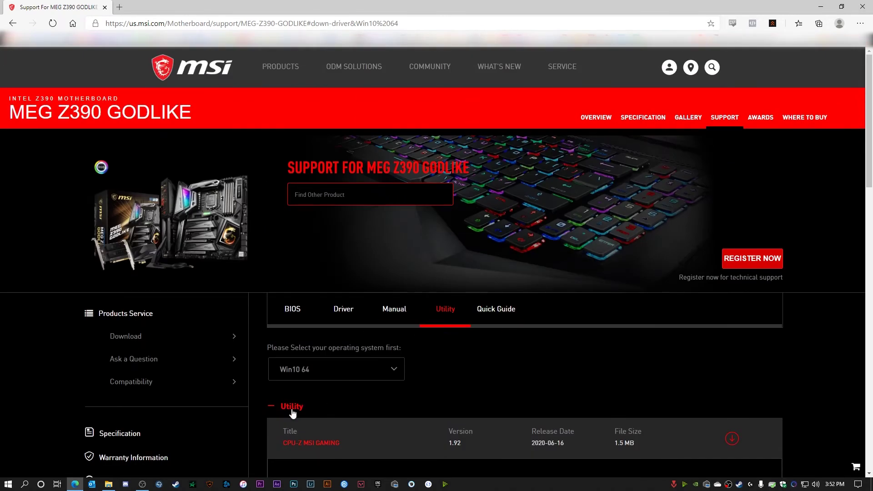
scroll(345, 400, "down", 20)
scroll(343, 399, "up", 5)
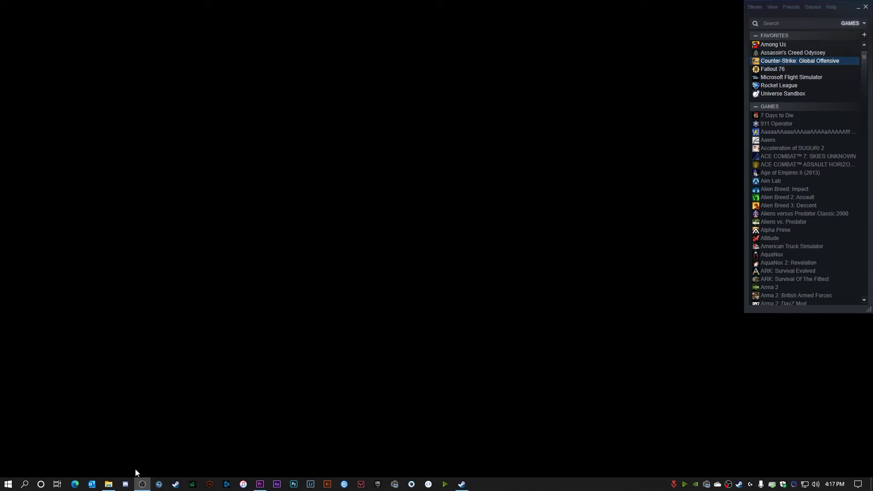
Search Windows for "focus" and open the Focus assist system settings
left_click(8, 487)
type("focus")
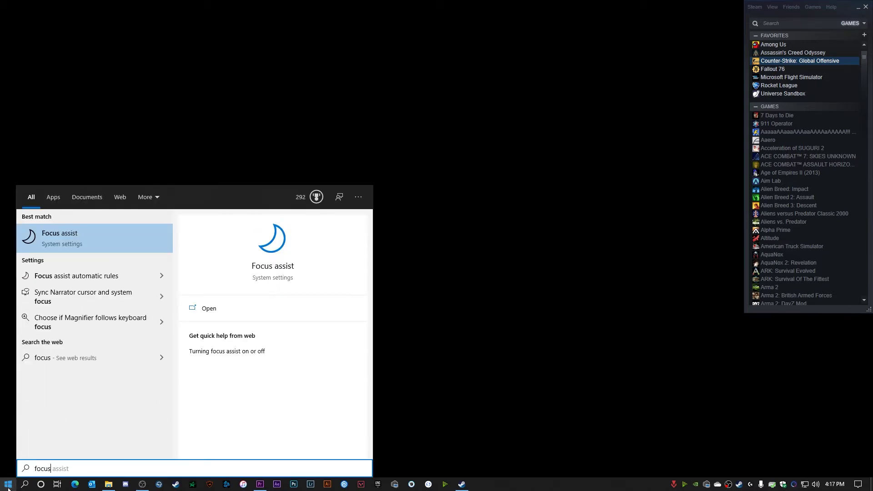
key("Return")
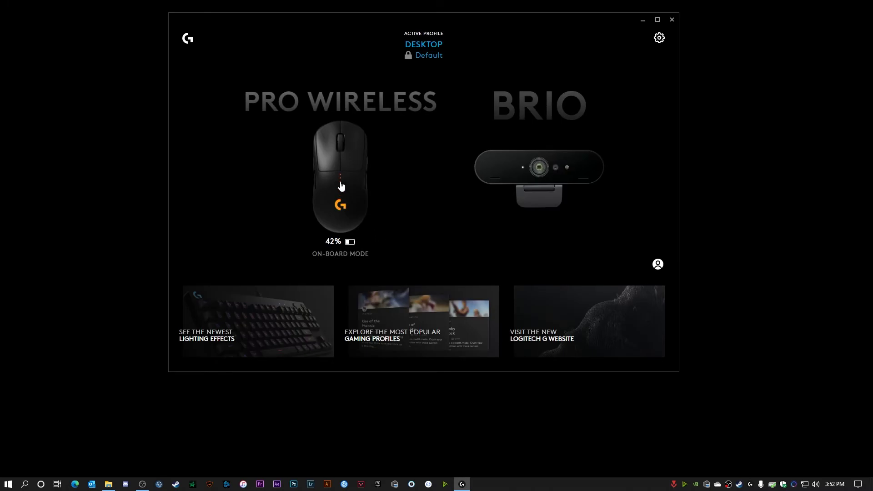
Turn off on-board memory mode for the PRO WIRELESS mouse and review its Sensitivity (DPI) speeds and report rate
left_click(341, 184)
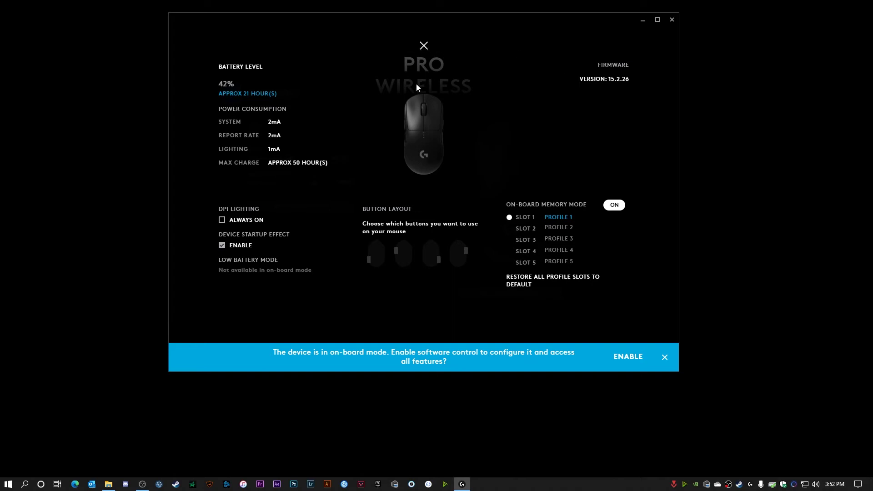
left_click(614, 205)
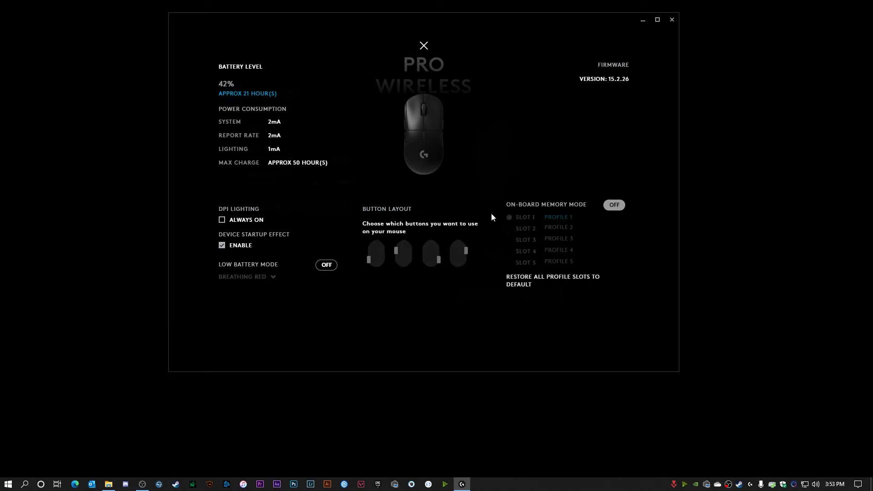
left_click(423, 47)
left_click(188, 127)
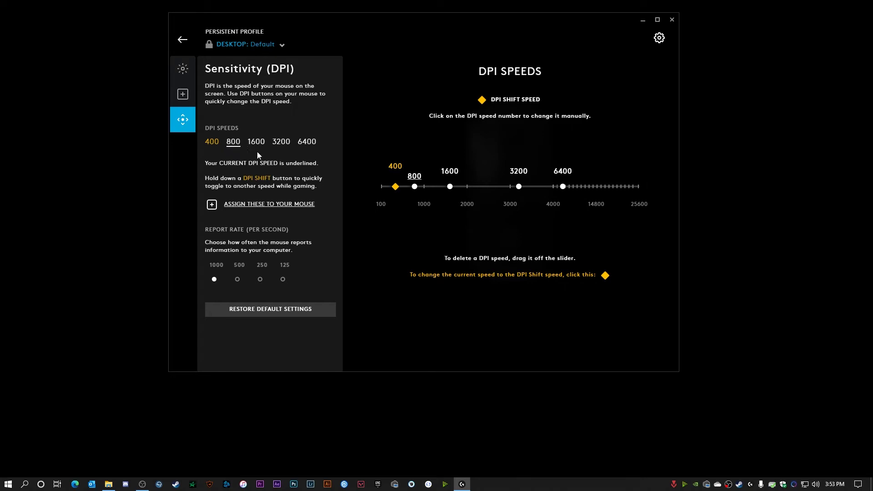
left_click(183, 40)
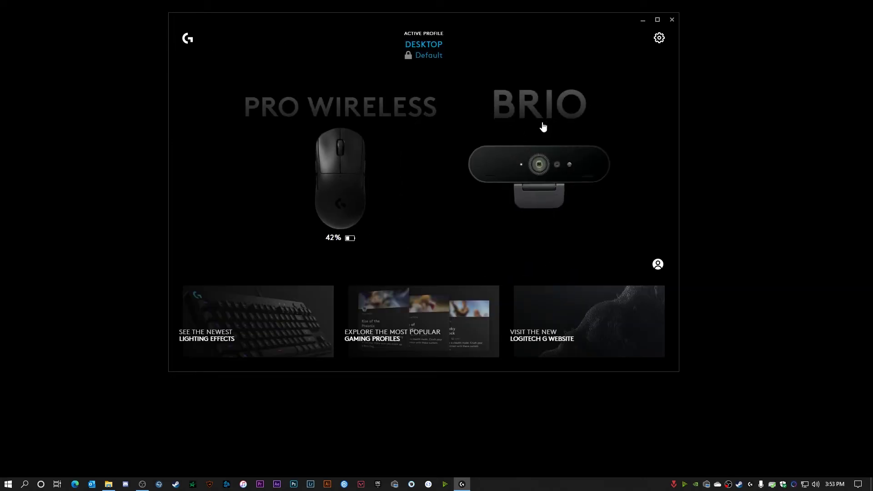
Turn on-board memory mode back on in the PRO WIRELESS mouse's settings and close them
left_click(348, 187)
left_click(661, 39)
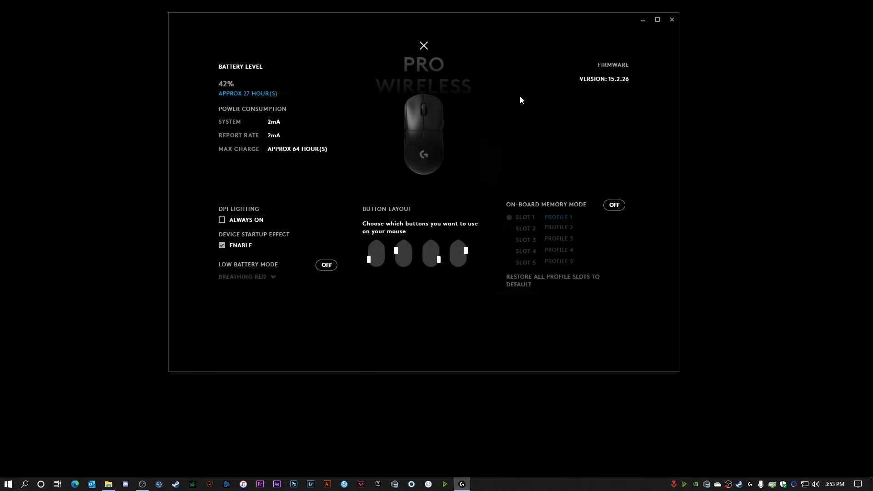
left_click(615, 205)
left_click(424, 45)
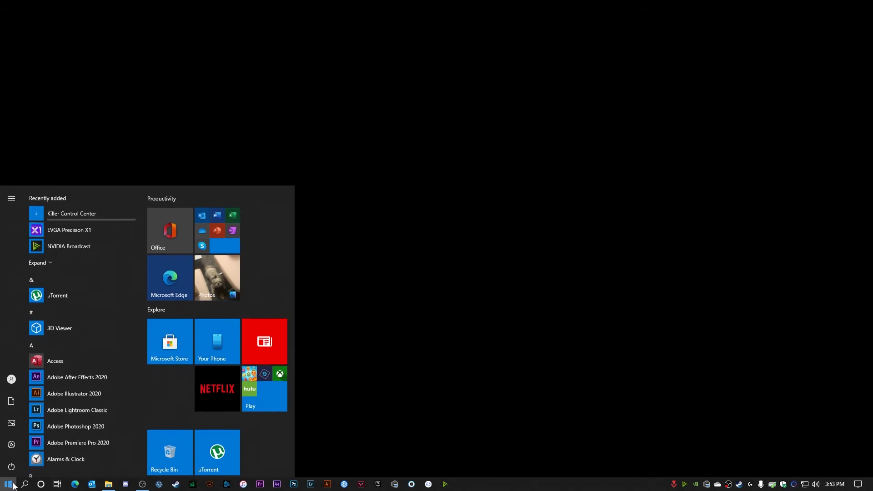
Open the Windows mouse settings and show the pointer options in the additional Mouse Properties
type("mouse")
key("Return")
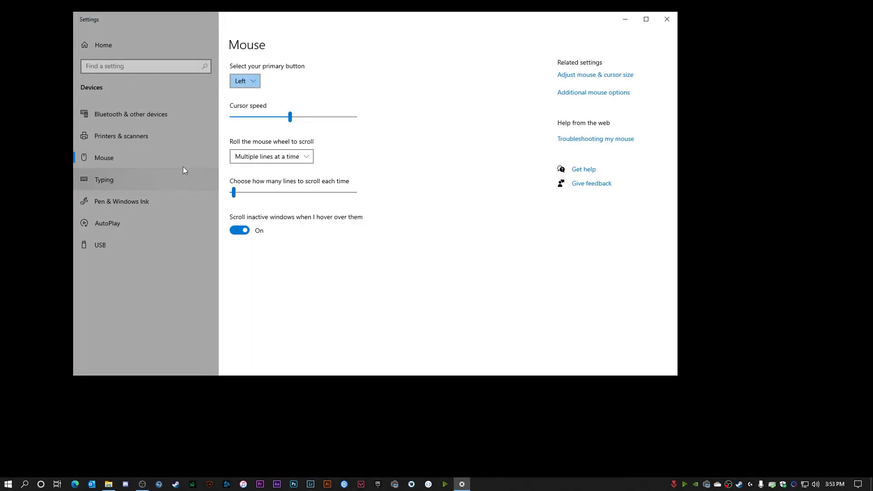
left_click(616, 91)
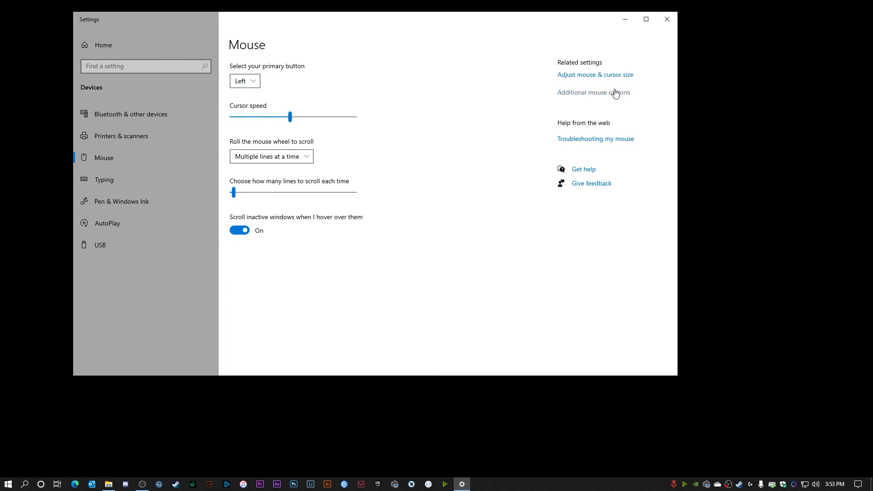
left_click_drag(153, 70, 348, 67)
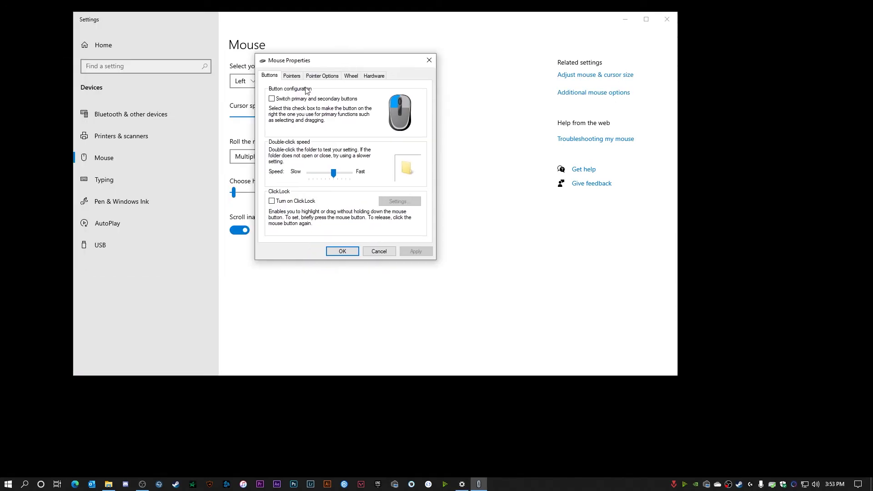
left_click(313, 76)
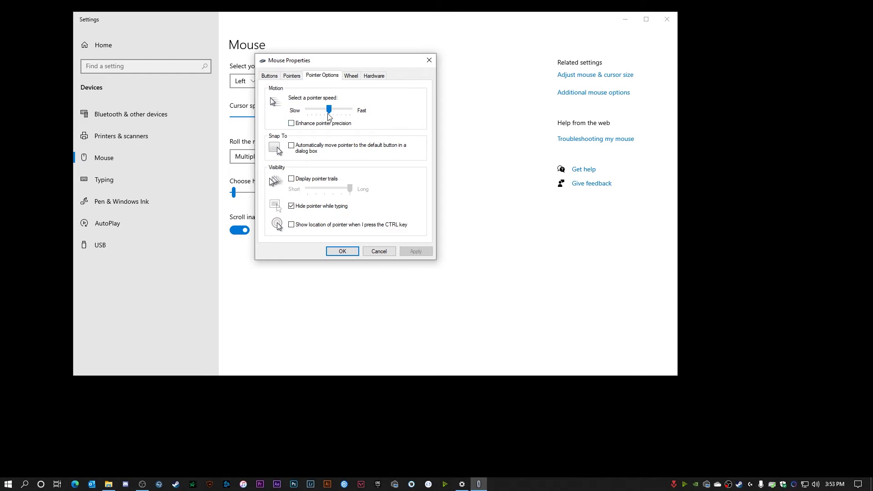
Switch Enhance pointer precision on and back off, and apply the mouse properties
left_click(293, 124)
left_click(293, 125)
left_click(411, 251)
left_click(342, 251)
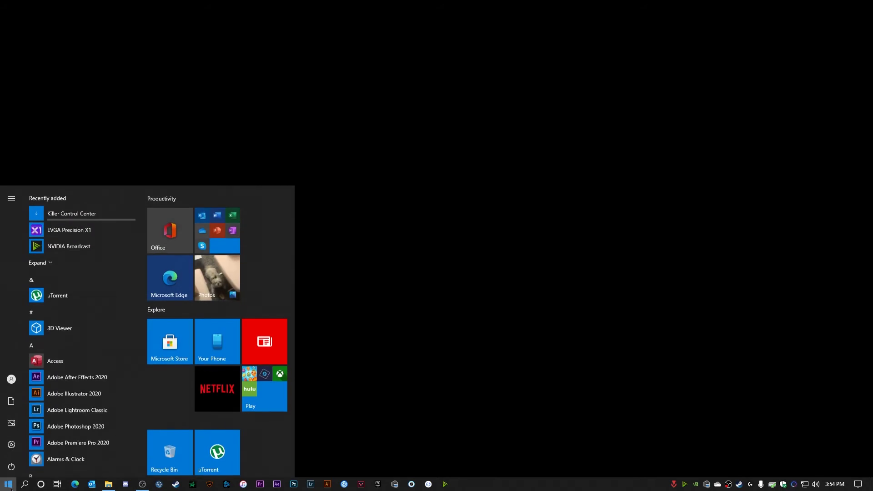
Open the additional power settings from Power & sleep, review the preferred power plans and close Power Options
type("power set")
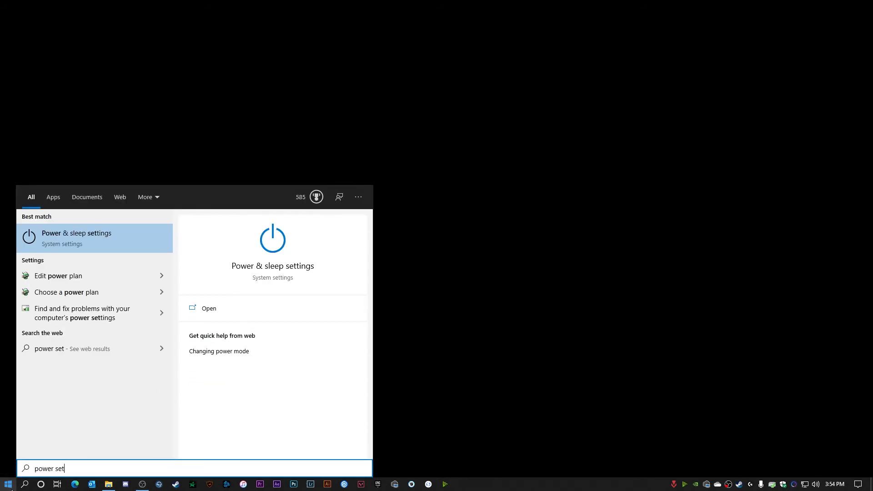
left_click(61, 243)
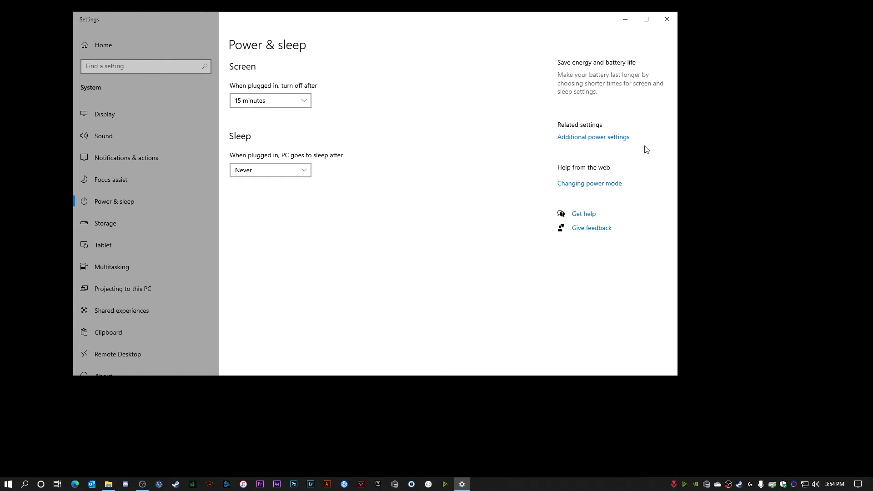
left_click(584, 142)
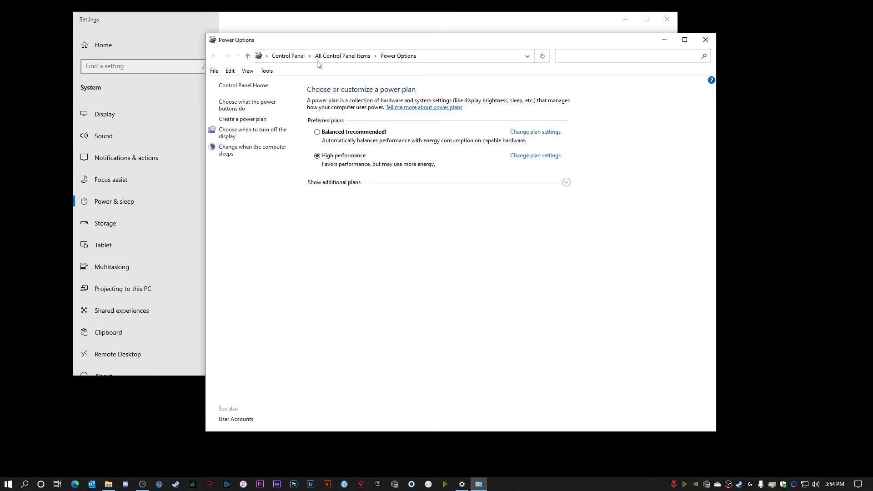
left_click_drag(307, 45, 250, 13)
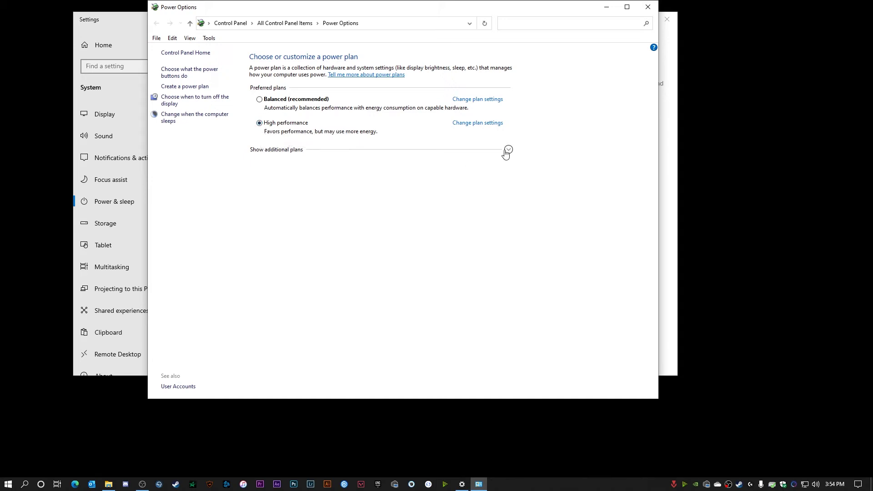
left_click(654, 13)
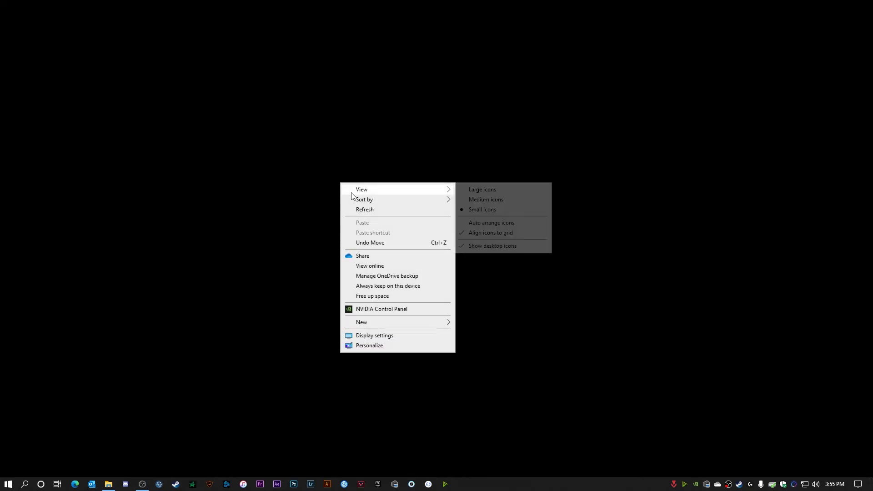
Open the Windows display settings, look at the advanced display settings and return to the display overview
left_click(377, 340)
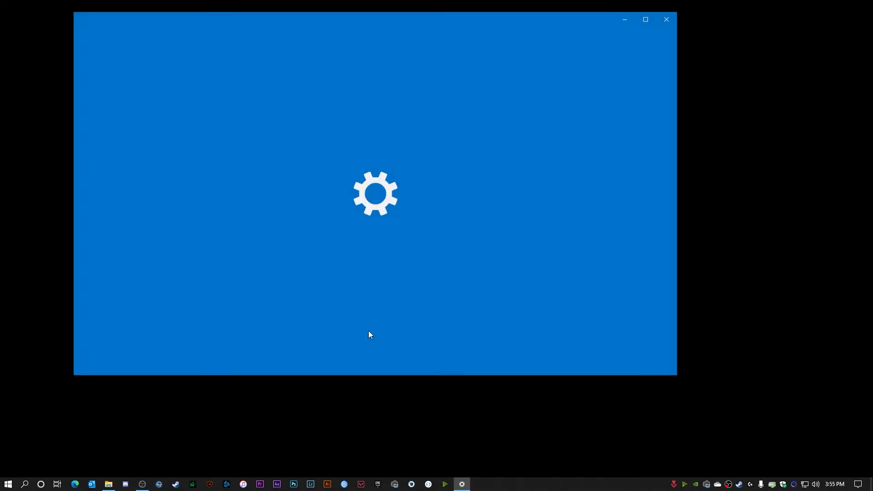
scroll(328, 285, "down", 6)
scroll(330, 286, "down", 1)
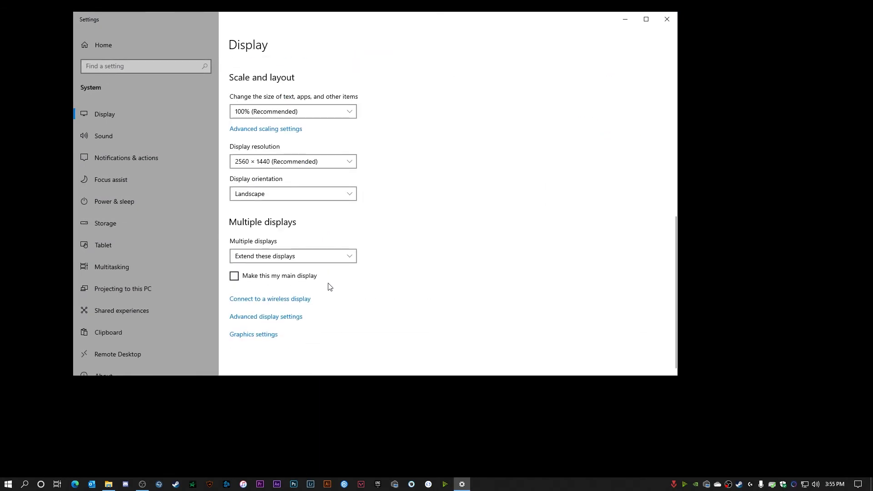
left_click(257, 318)
key("alt+Left")
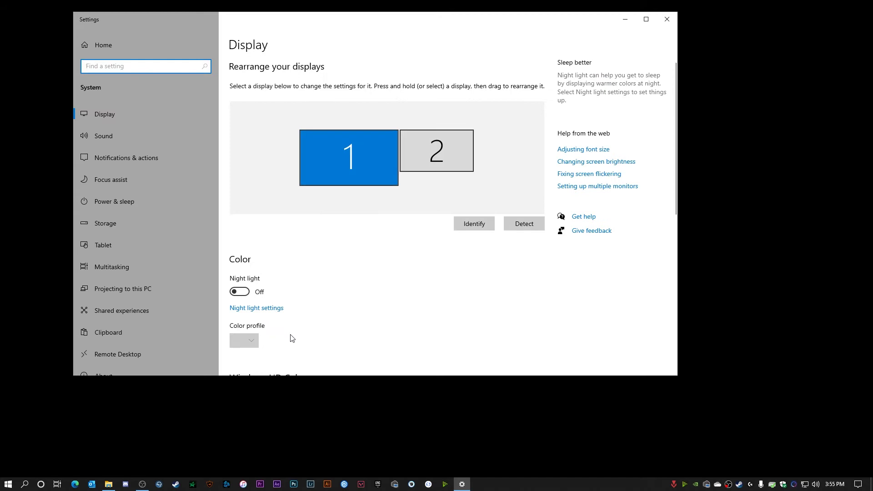
Open the display's graphics settings and switch Hardware-accelerated GPU scheduling off and back on
scroll(277, 337, "down", 5)
left_click(263, 337)
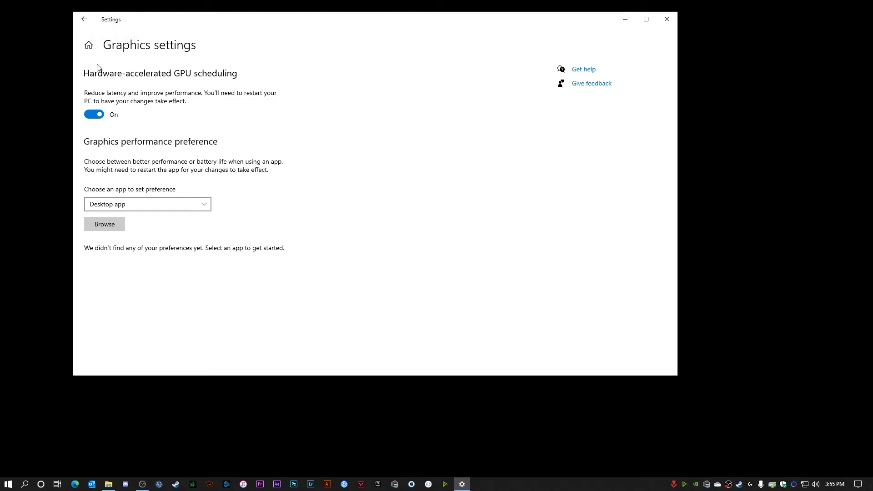
left_click(113, 115)
left_click(97, 115)
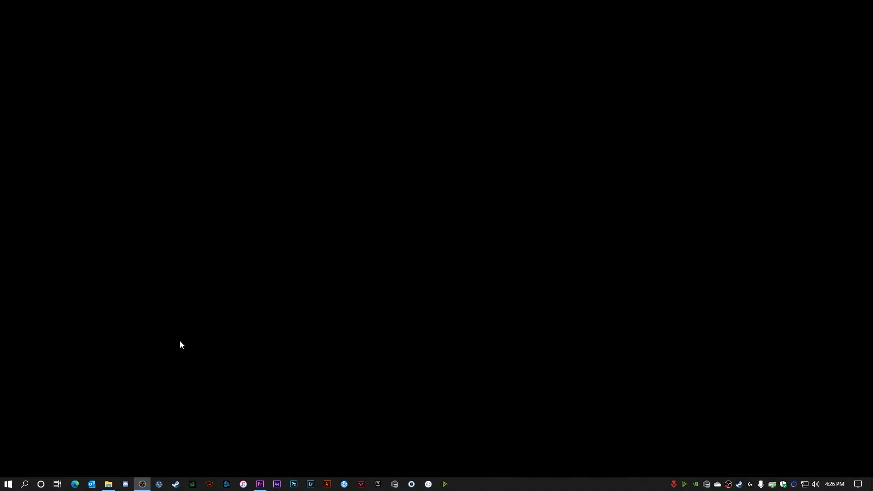
Open Manage 3D settings in the NVIDIA Control Panel and review the whole list of global settings
right_click(388, 169)
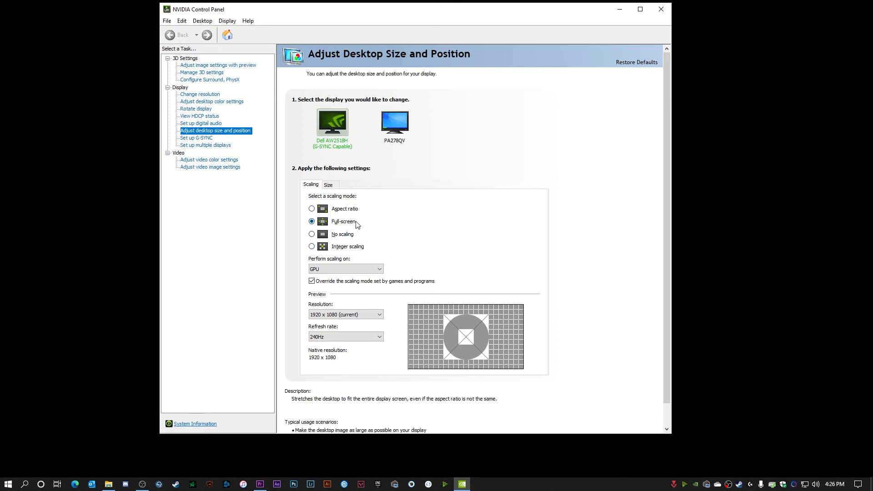
left_click(200, 74)
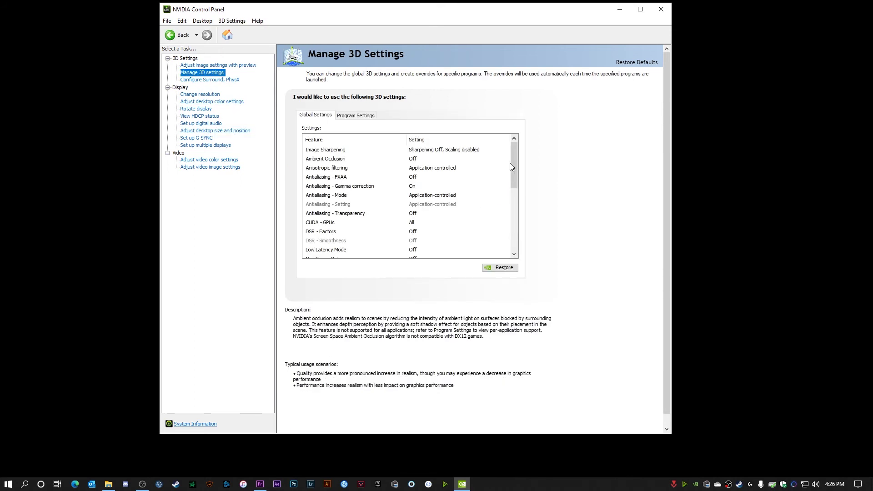
left_click_drag(517, 156, 524, 205)
left_click(419, 159)
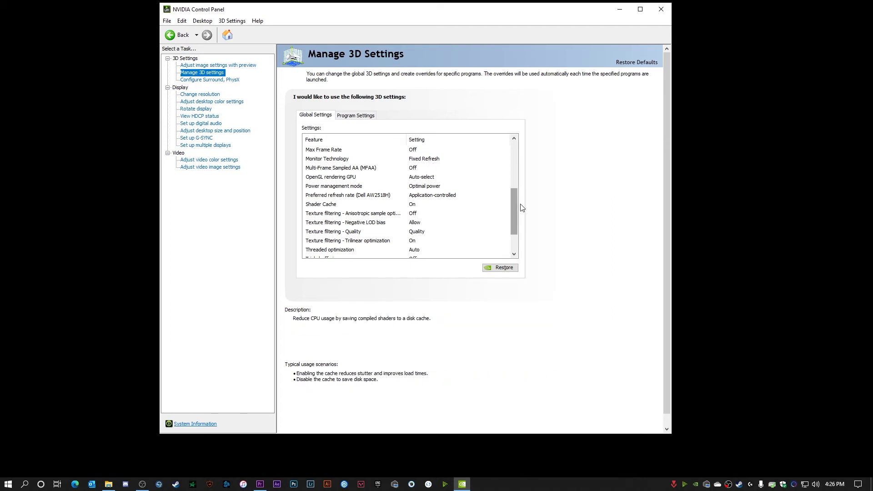
left_click_drag(514, 204, 513, 205)
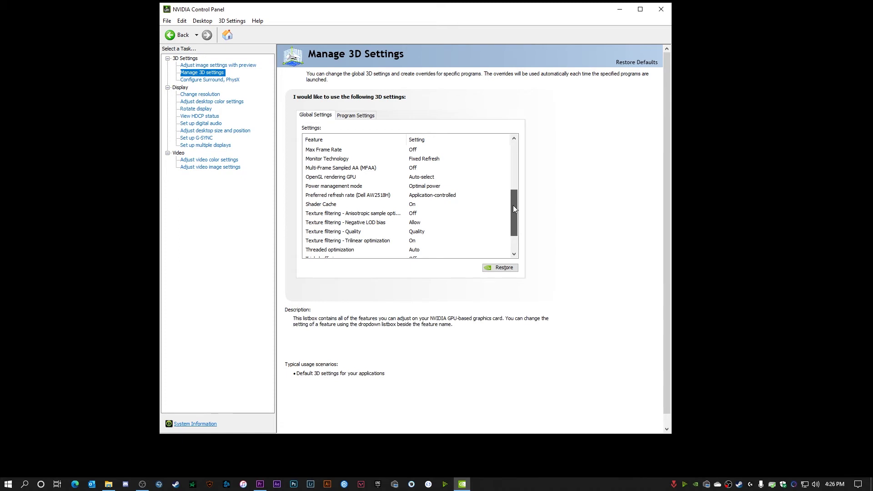
left_click_drag(514, 206, 513, 223)
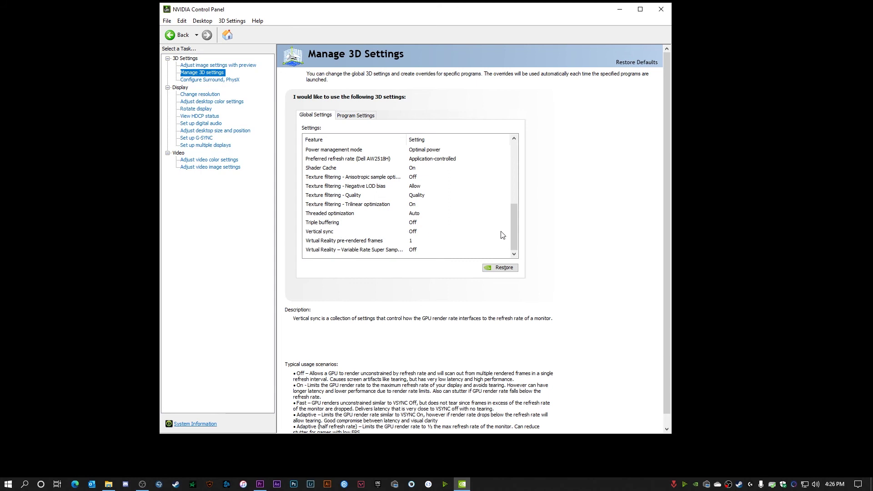
Open the program-specific 3D settings with Counter-Strike: Global Offensive selected and look at the dialog for adding another program
left_click(360, 117)
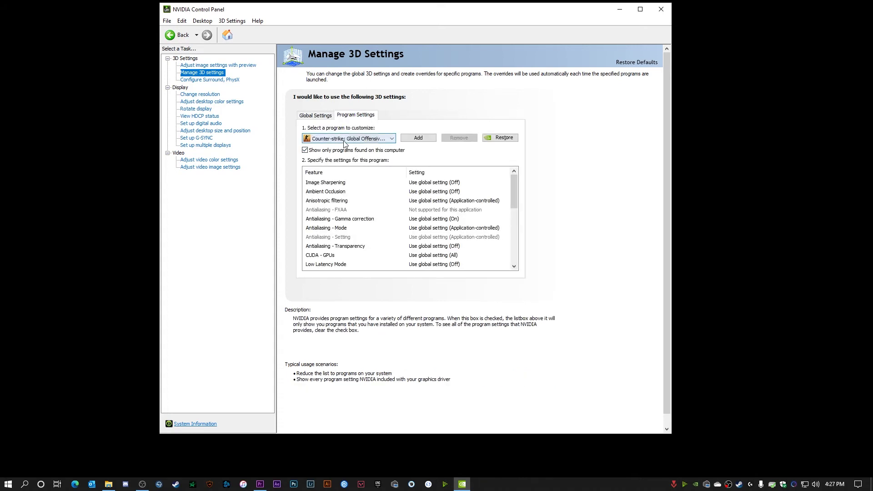
left_click(344, 142)
left_click(348, 142)
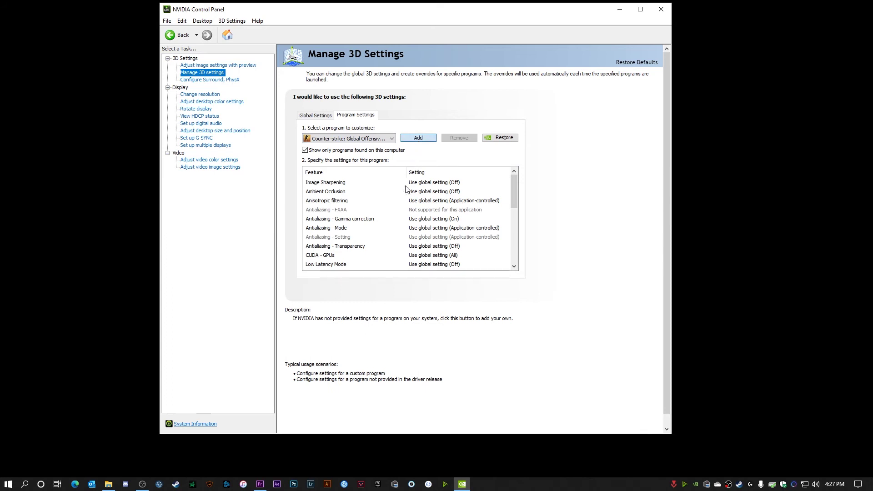
left_click(413, 138)
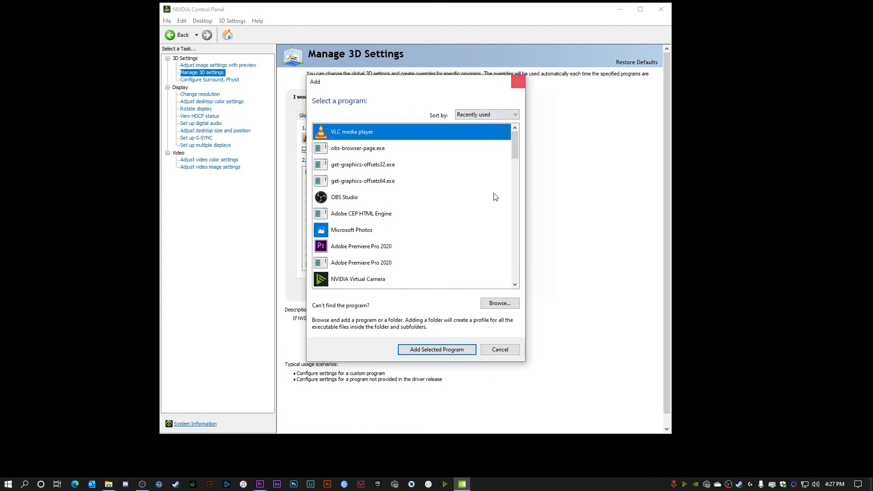
left_click(518, 81)
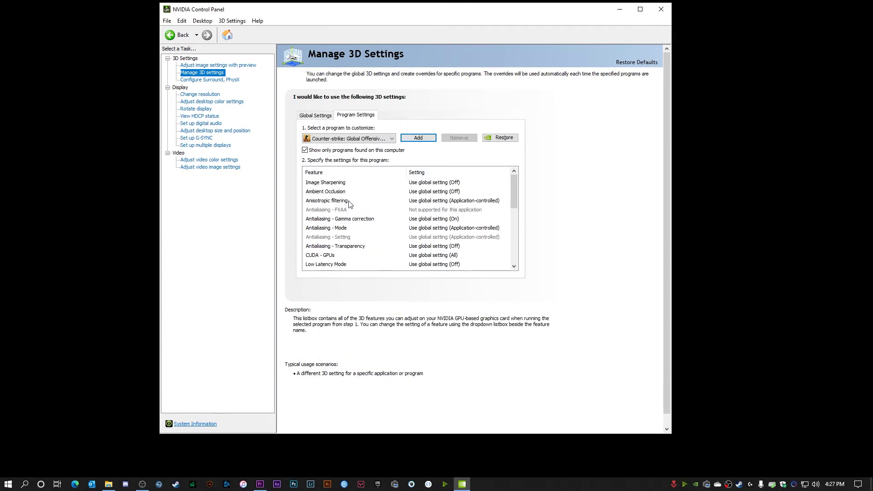
Review the Counter-Strike: Global Offensive 3D settings, including power management, texture filtering and vertical sync
left_click_drag(515, 186, 515, 234)
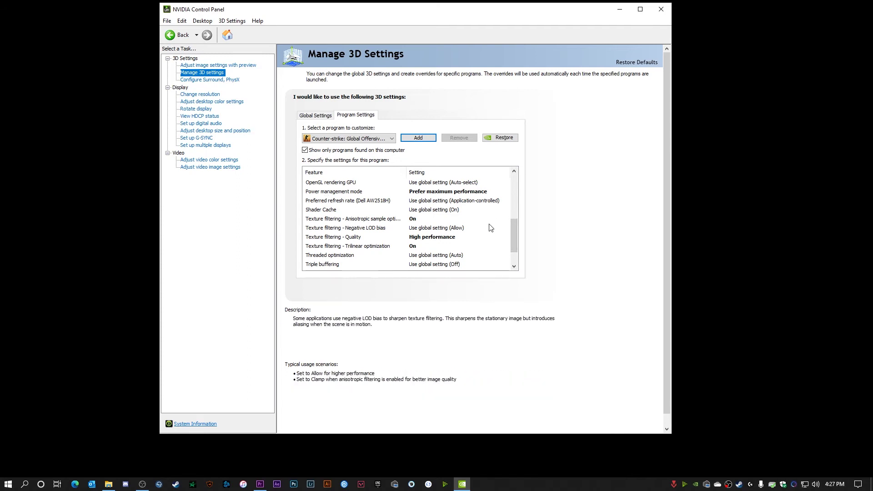
scroll(517, 234, "down", 1)
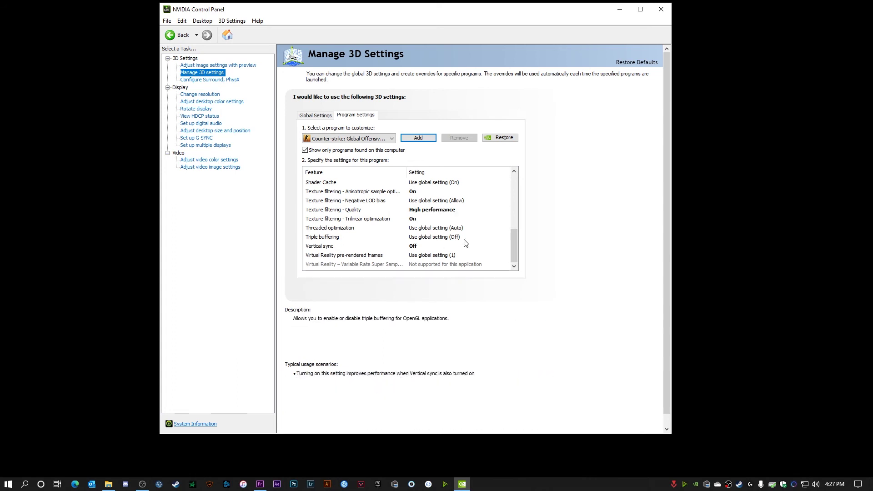
mouse_move(515, 243)
left_mouse_down()
mouse_move(510, 192)
mouse_move(506, 271)
mouse_move(514, 242)
mouse_move(514, 252)
mouse_move(504, 175)
mouse_move(513, 238)
left_mouse_up()
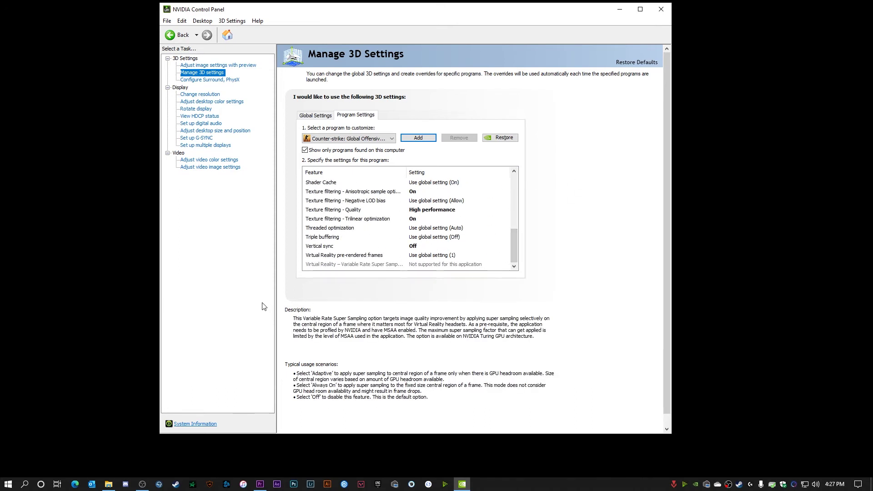
mouse_move(513, 245)
left_mouse_down()
mouse_move(509, 207)
mouse_move(514, 251)
left_mouse_up()
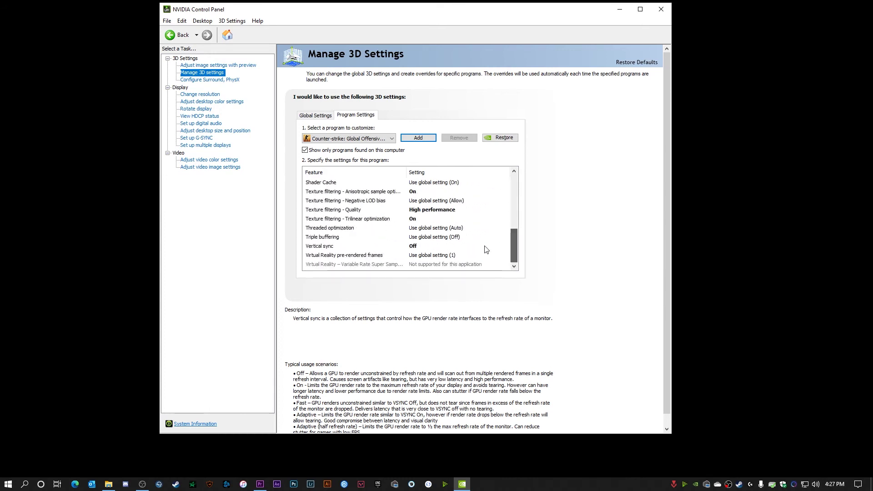
Set the preference in the image settings with preview to emphasize Performance
left_click(218, 65)
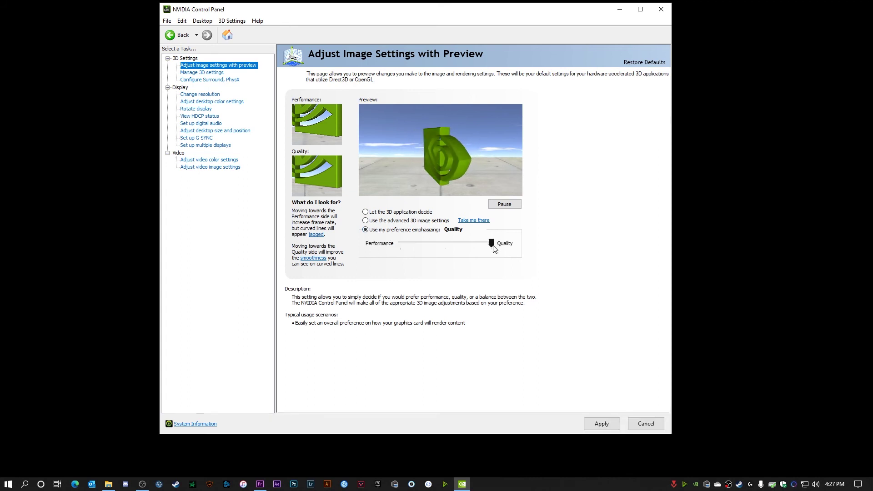
left_click_drag(492, 243, 396, 245)
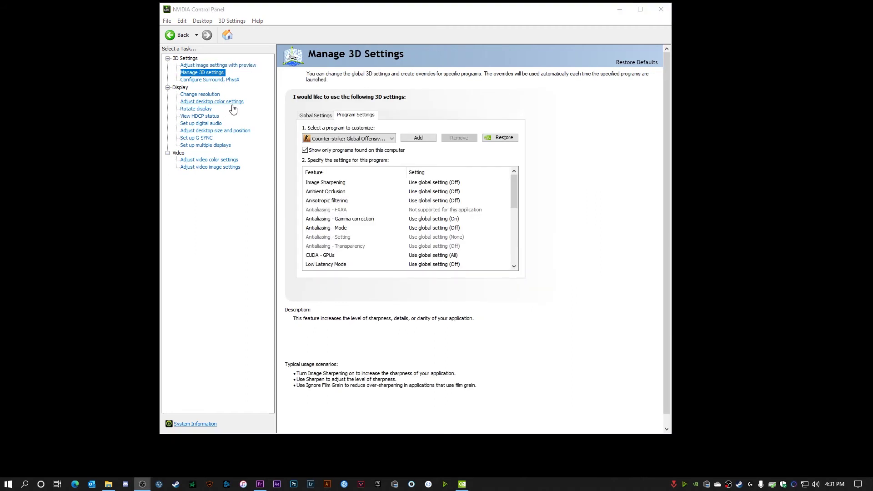
Open the desktop color settings, switch color control to NVIDIA settings and return it to other applications
left_click(232, 103)
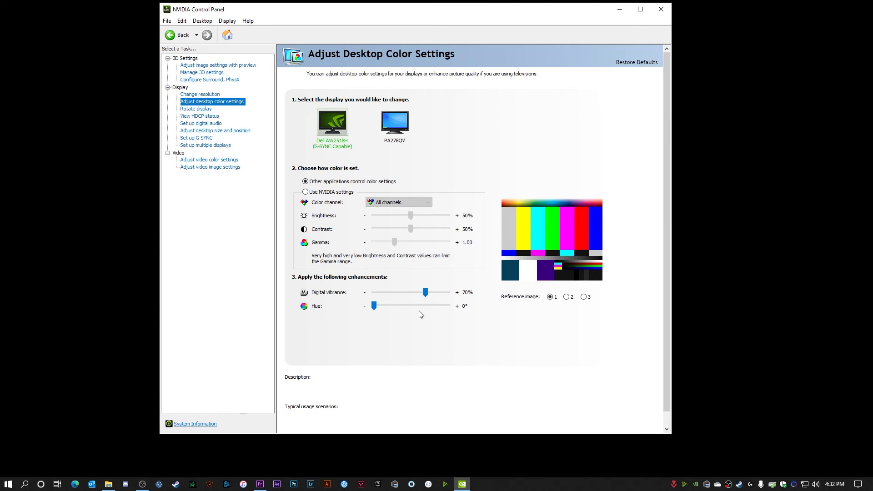
left_click(319, 192)
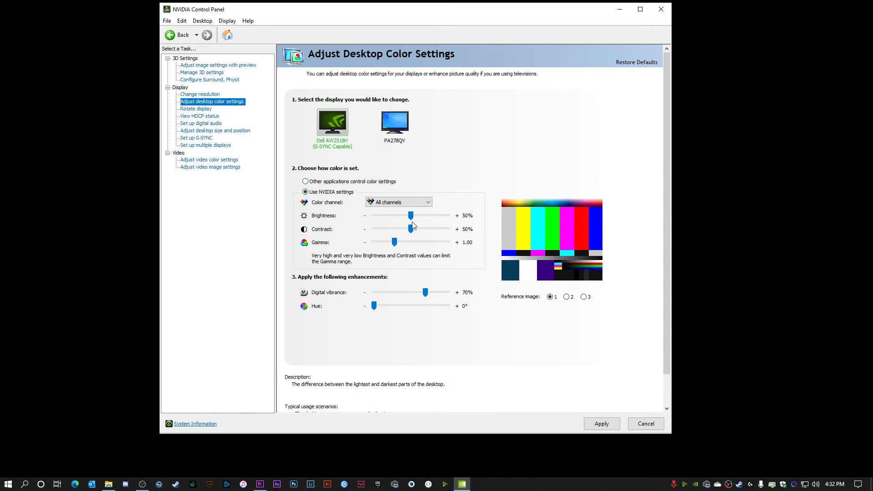
left_click(331, 182)
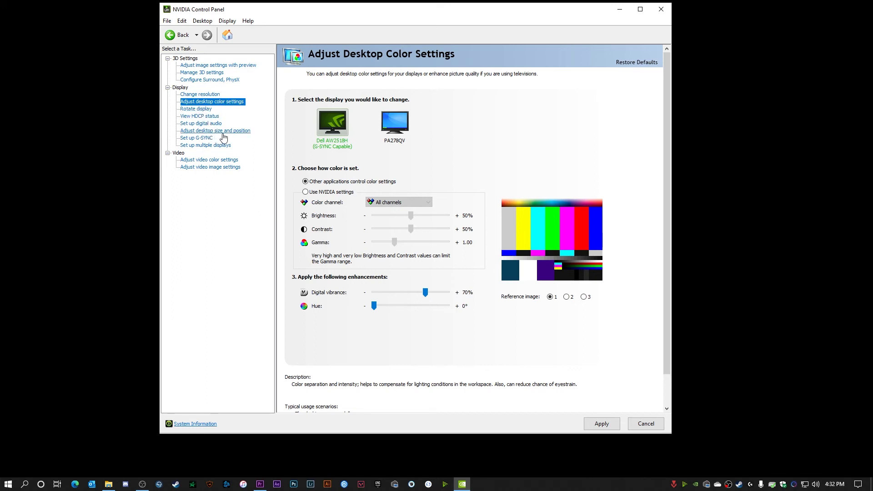
Review the scaling mode options under desktop size and position and open the G-SYNC setup
left_click(218, 131)
left_click(437, 248)
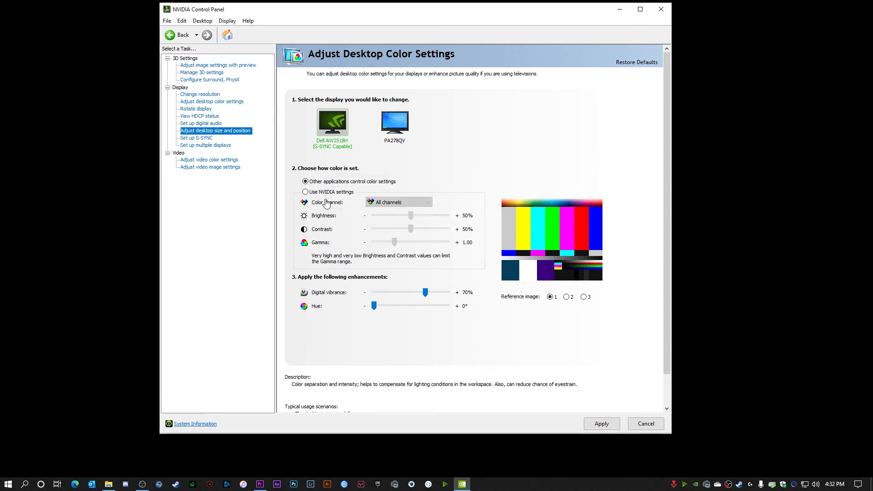
mouse_move(337, 226)
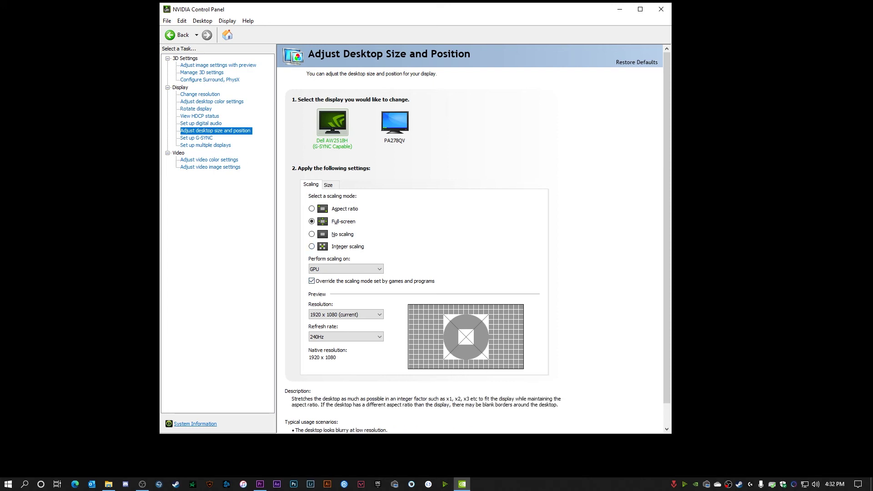
left_click(196, 138)
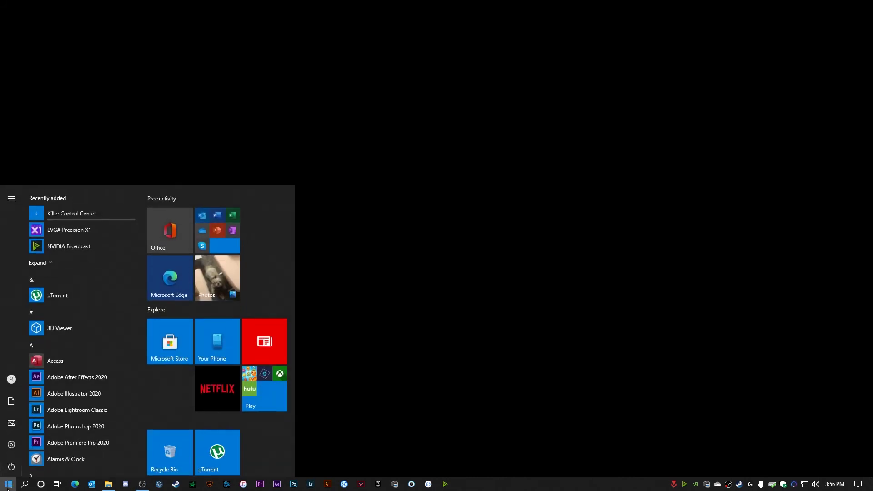
Open Sound from the Windows Control Panel and look at the default Realtek speakers' levels and advanced properties
type("control")
key("Return")
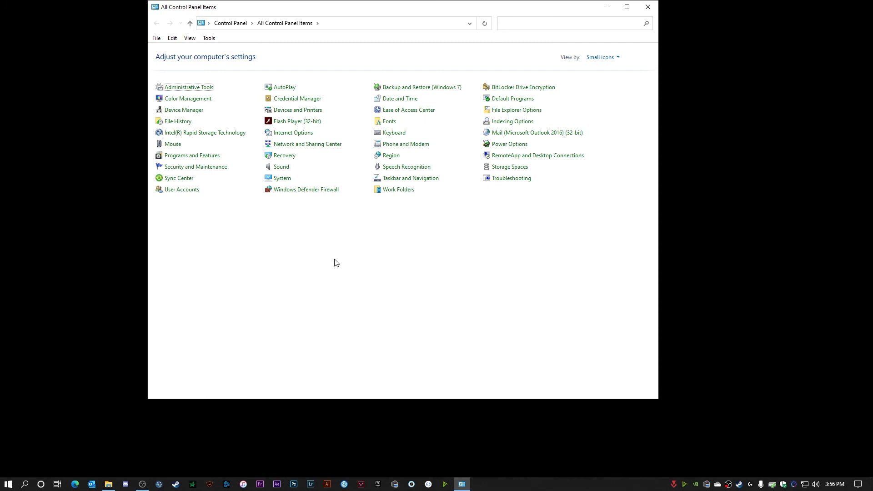
left_click_drag(279, 167, 266, 151)
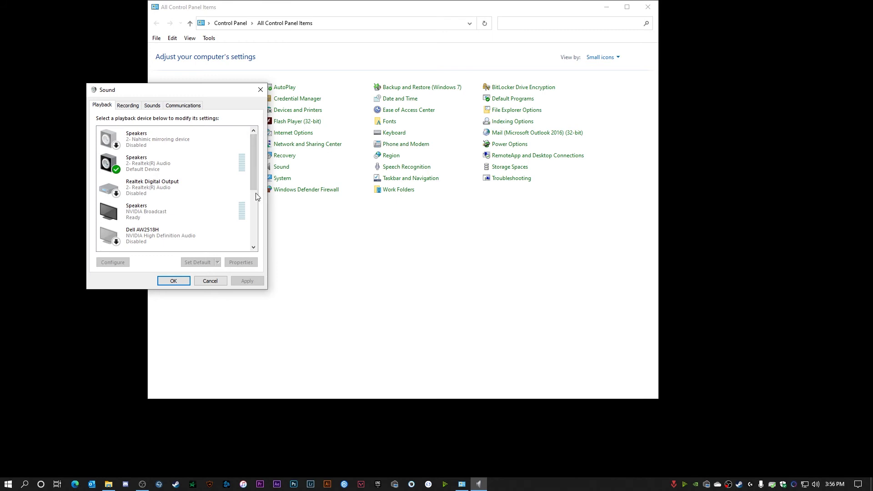
left_click(169, 162)
left_click(246, 264)
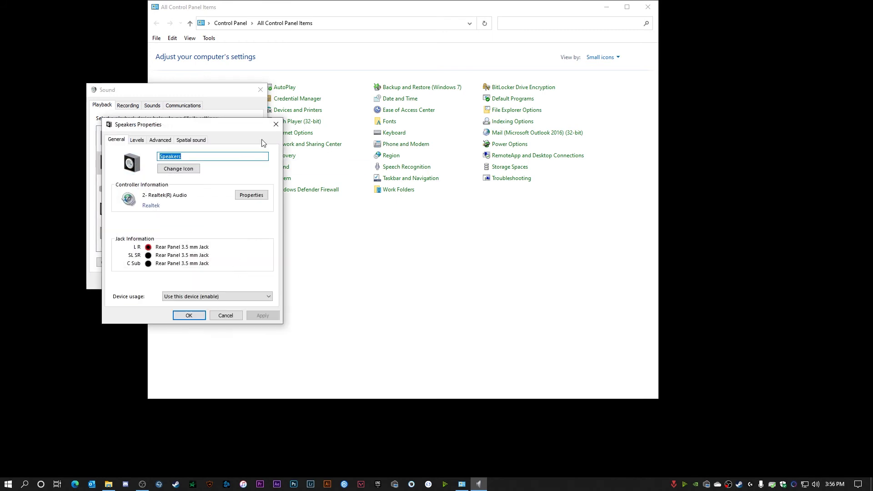
left_click(136, 140)
left_click(161, 141)
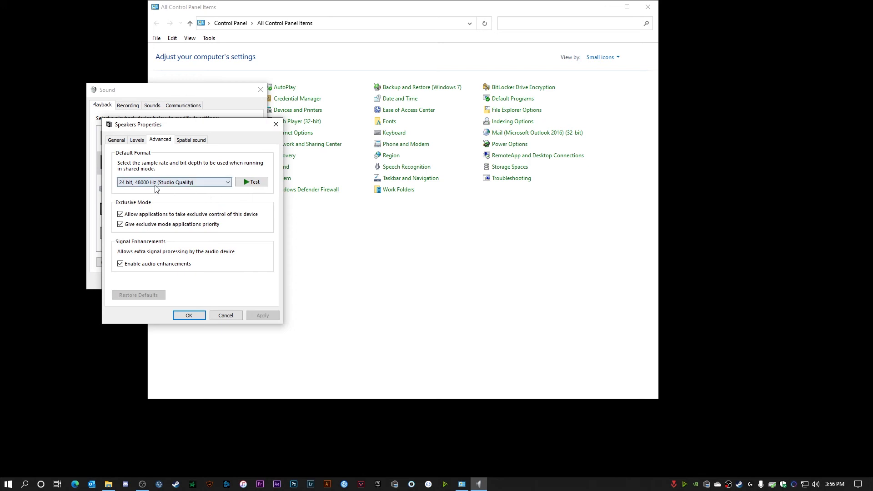
left_click(276, 124)
Reopen the Realtek speakers' advanced properties, view the available default formats and close them without changing the format
left_click(129, 105)
left_click(102, 105)
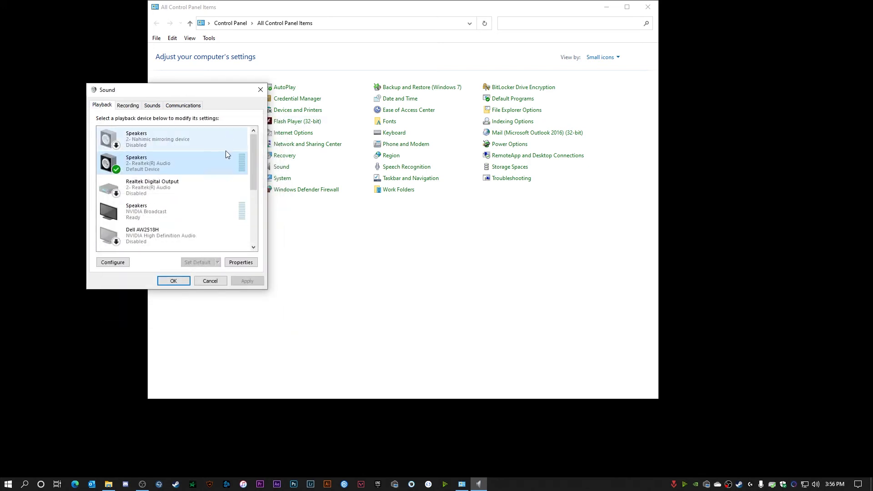
left_click(249, 263)
left_click(160, 141)
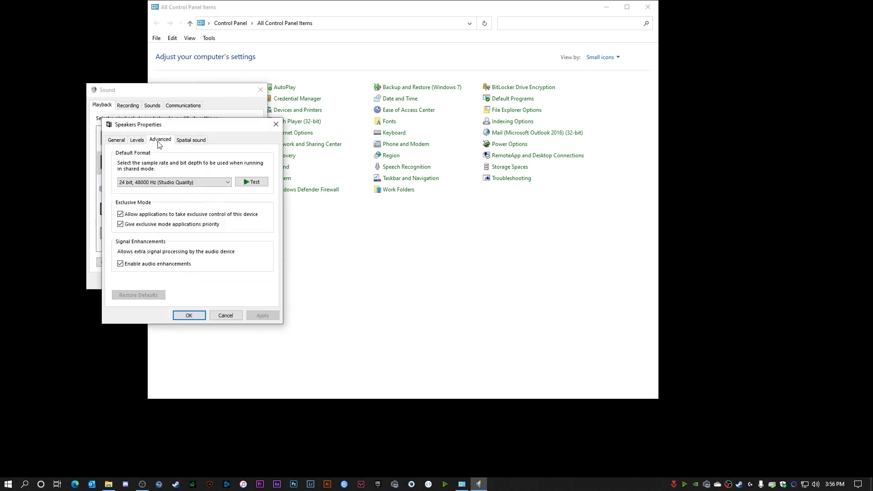
left_click(196, 182)
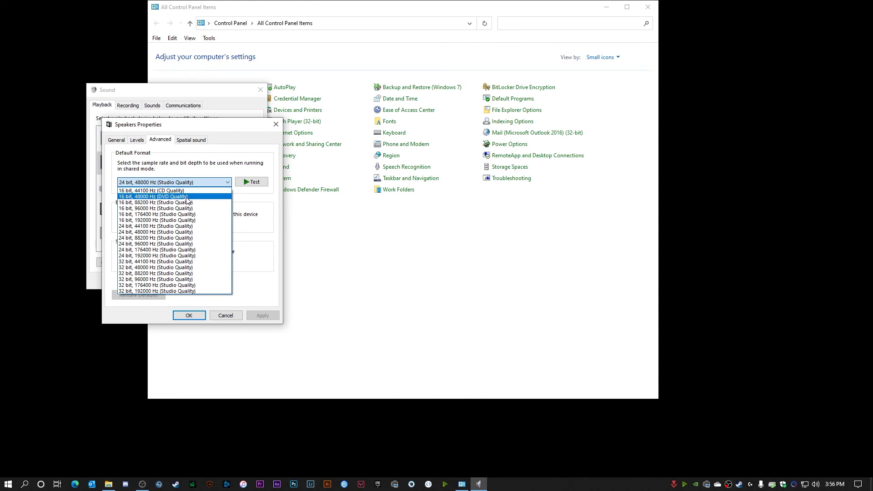
left_click(277, 126)
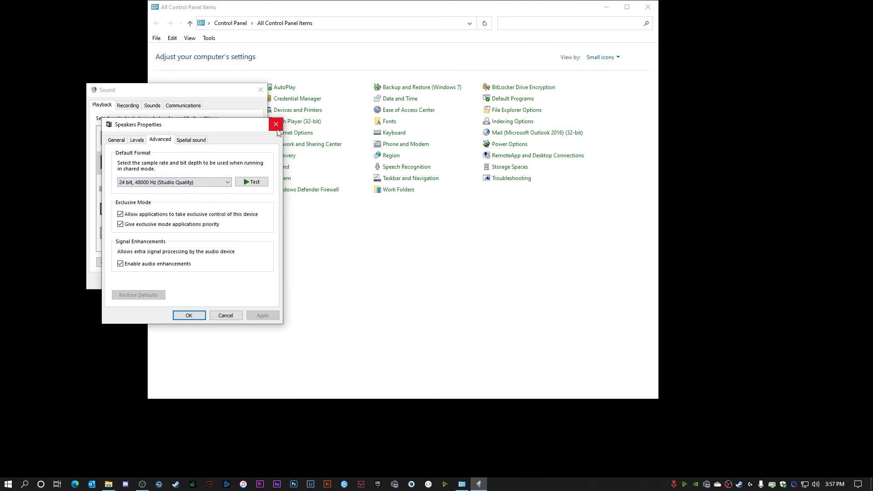
left_click(276, 124)
Review the default Realtek microphone's levels and advanced properties, and close the Sound settings without changes
left_click(128, 105)
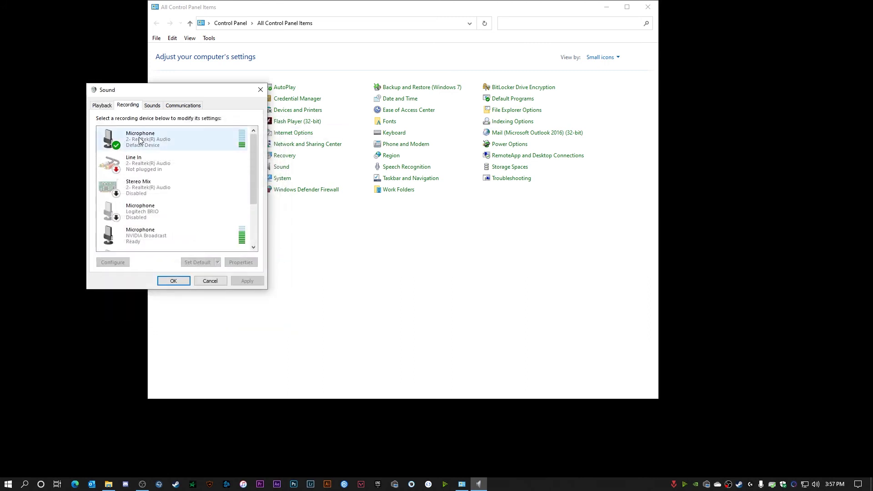
double_click(177, 139)
left_click(156, 140)
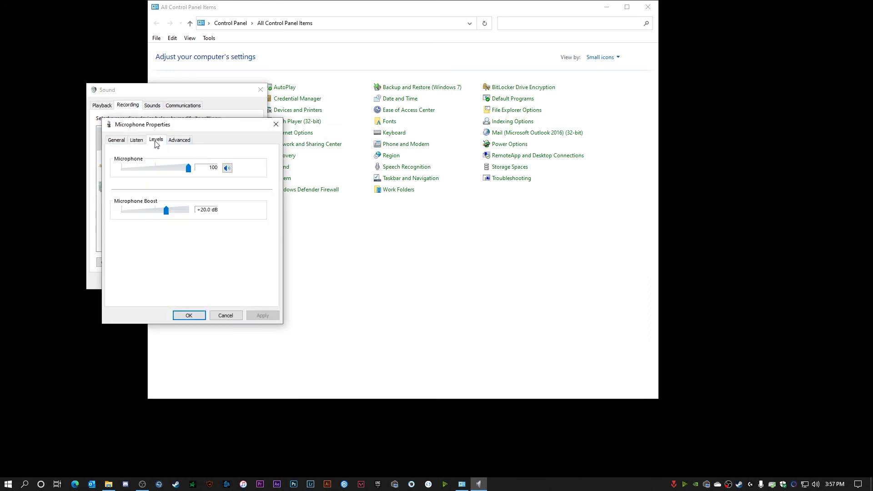
left_click(180, 142)
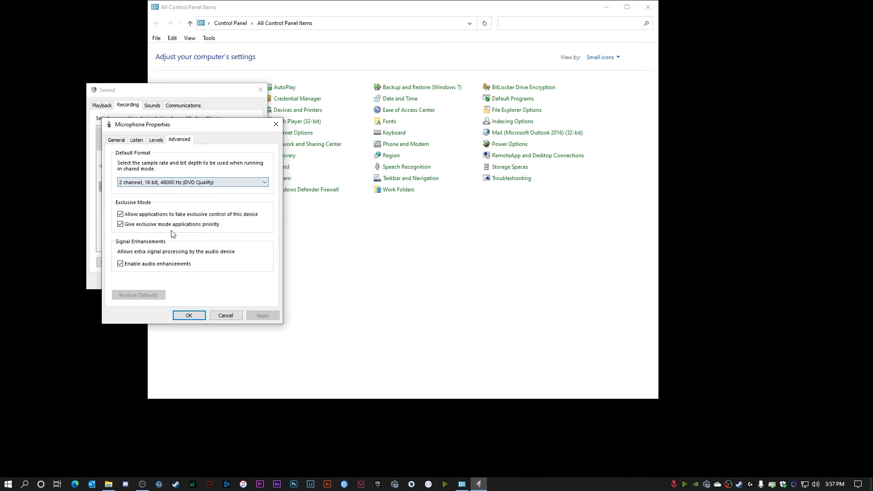
left_click(225, 318)
left_click(210, 281)
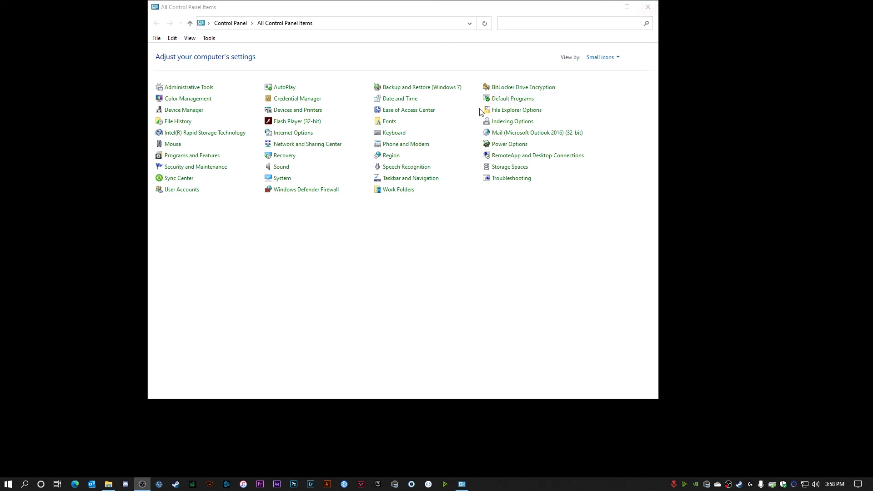
Set File Explorer Options to show hidden files, folders, and drives, and apply the change
left_click(514, 110)
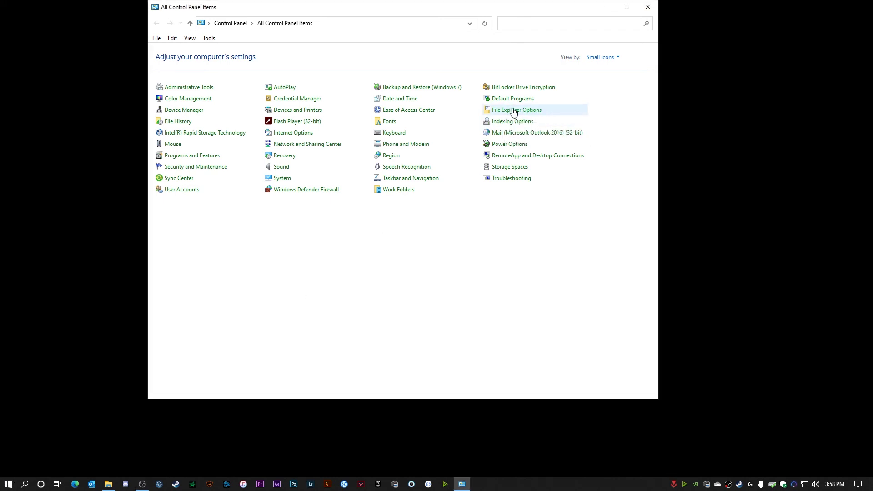
left_click(73, 58)
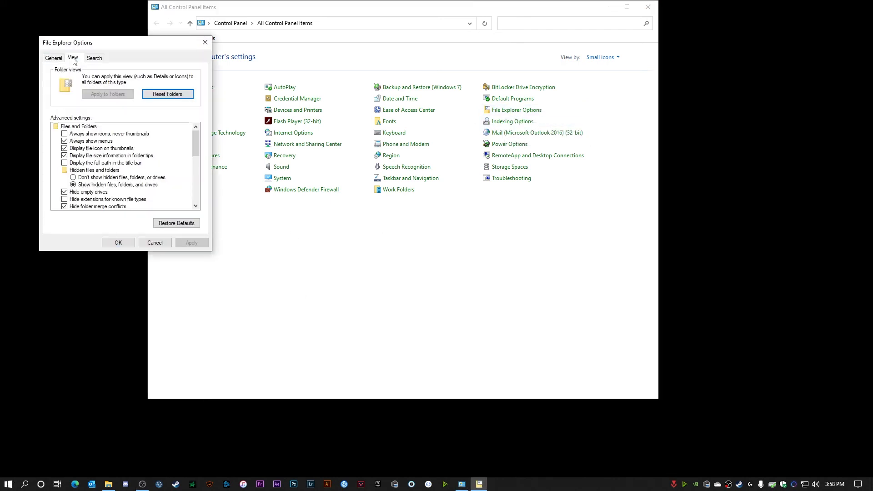
left_click(77, 185)
left_click(79, 178)
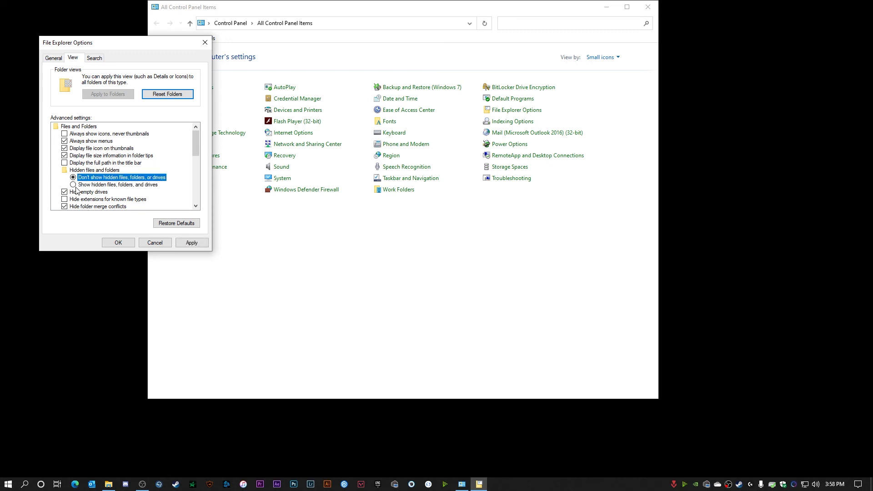
left_click(104, 184)
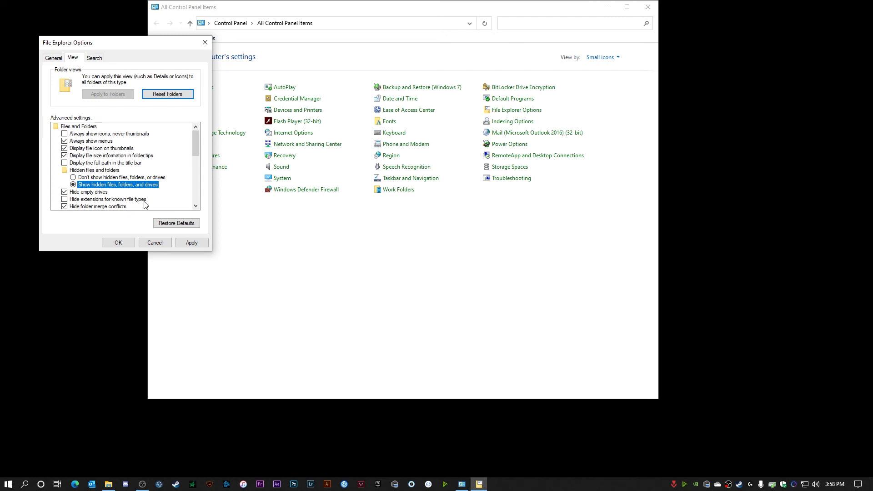
left_click(192, 242)
left_click(117, 242)
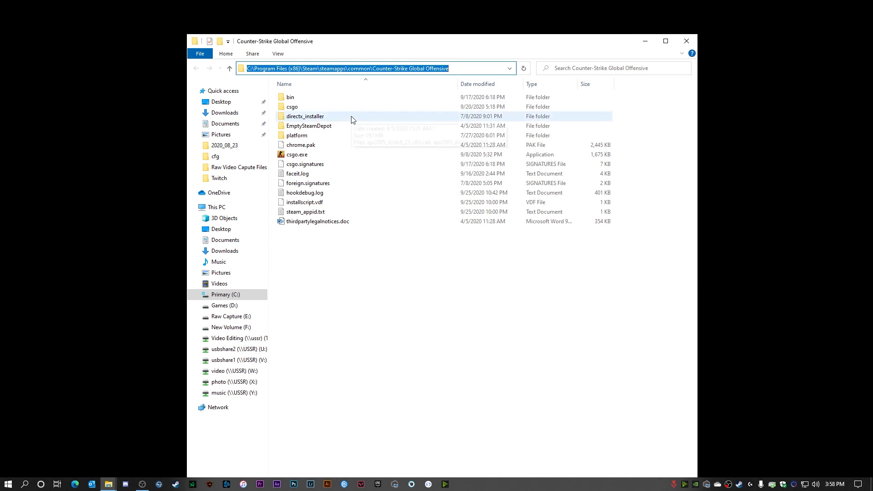
Open the csgo\cfg folder inside the Counter-Strike Global Offensive directory and select autoexec.cfg
double_click(295, 107)
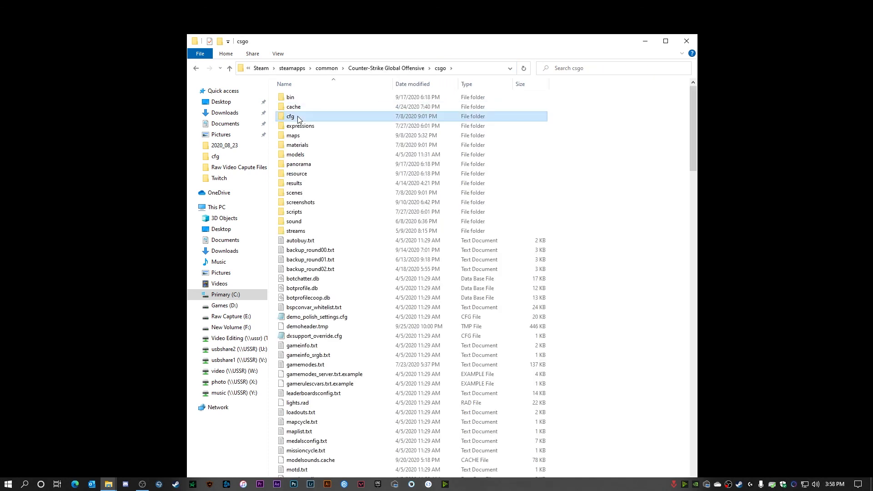
double_click(300, 117)
left_click(311, 128)
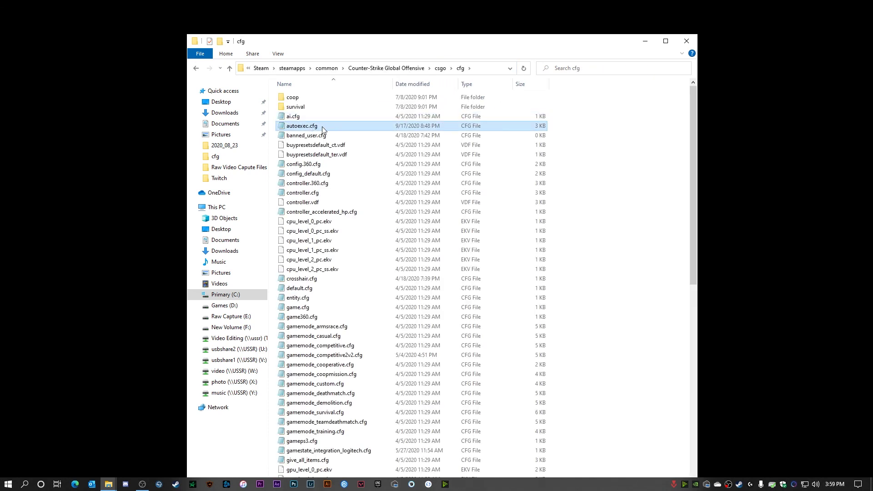
Open autoexec.cfg from the cfg folder in Notepad
left_click(322, 127)
left_click_drag(321, 127, 279, 132)
left_click(310, 184)
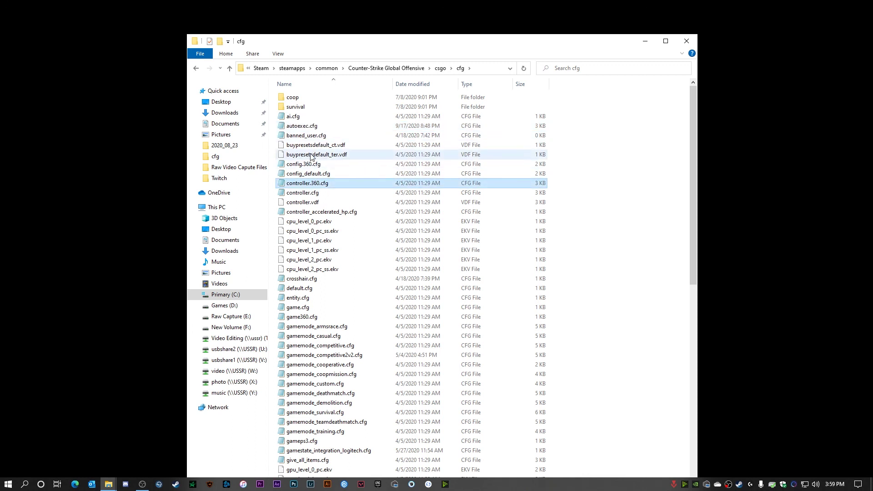
left_click(303, 129)
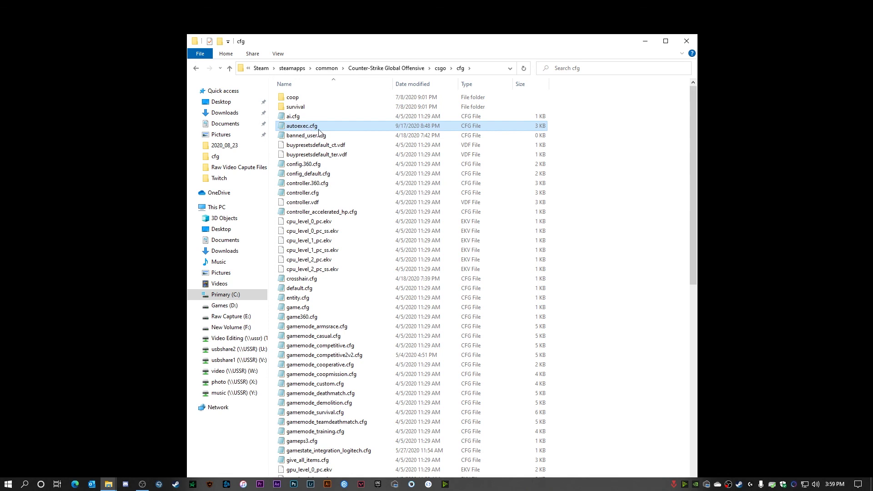
double_click(319, 129)
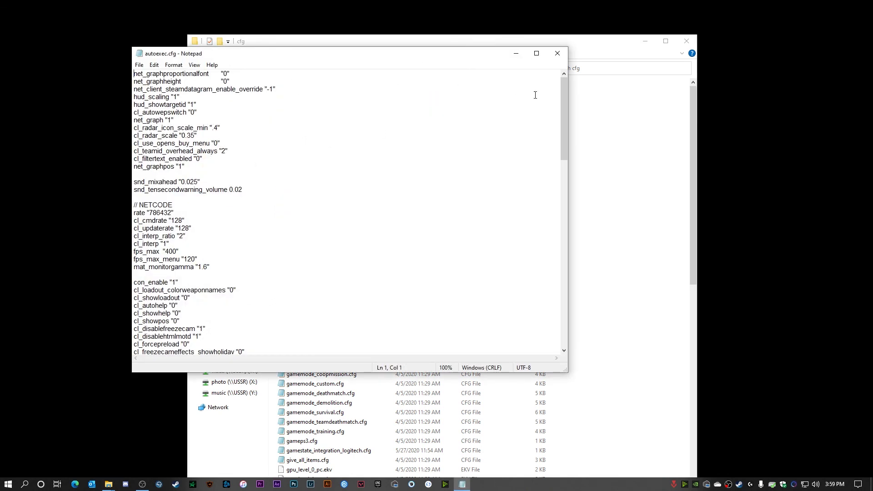
Look through the netcode, frame rate, HUD and mouse commands in autoexec.cfg, and close the file without changes
left_click_drag(564, 83, 564, 214)
left_click_drag(563, 262, 564, 60)
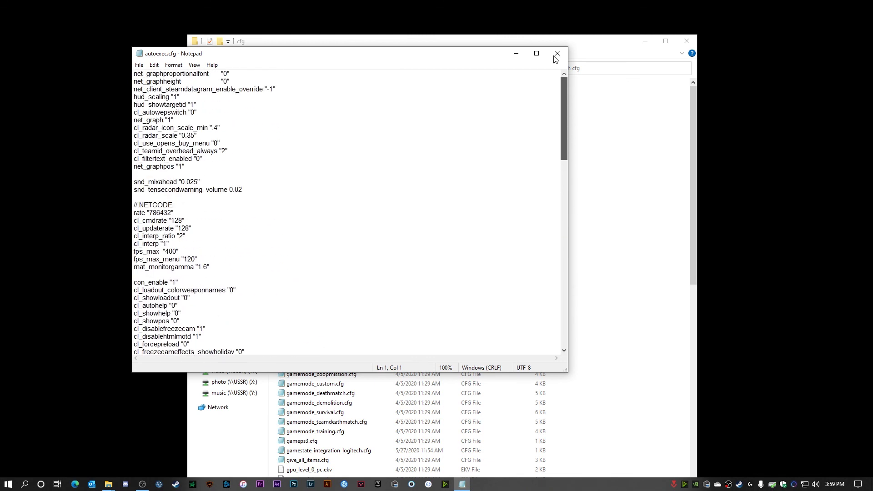
scroll(546, 91, "down", 4)
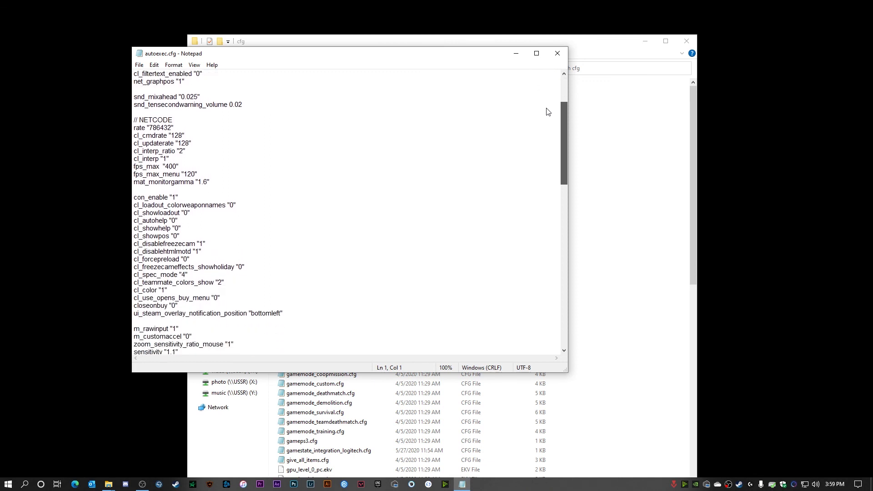
scroll(557, 104, "up", 4)
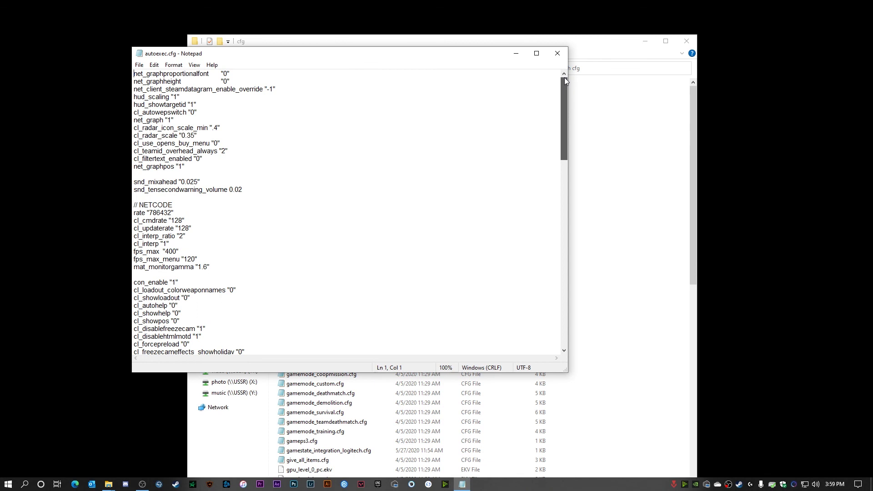
mouse_move(564, 78)
left_mouse_down()
mouse_move(565, 101)
mouse_move(569, 77)
left_mouse_up()
mouse_move(569, 72)
left_mouse_down()
mouse_move(557, 255)
mouse_move(555, 312)
mouse_move(563, 314)
mouse_move(566, 70)
left_mouse_up()
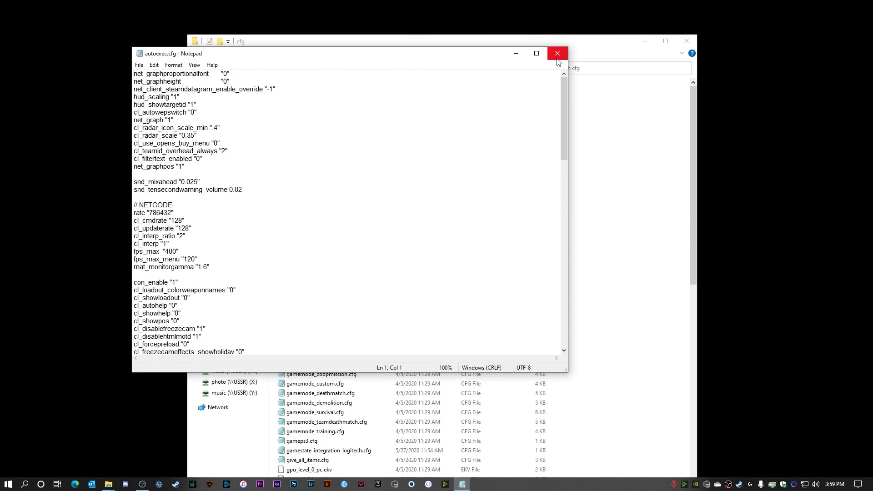
left_click(558, 59)
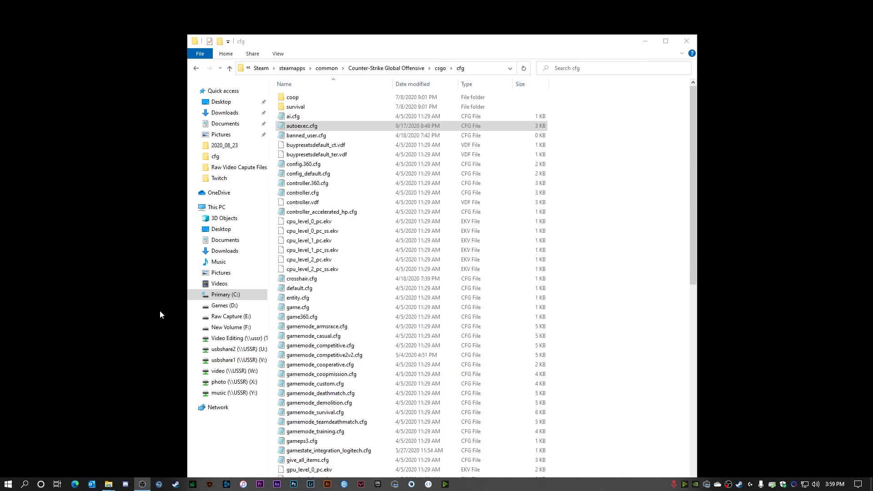
Switch to the Steam library, uninstall Fall Guys and remove it from the favorites
left_click(739, 484)
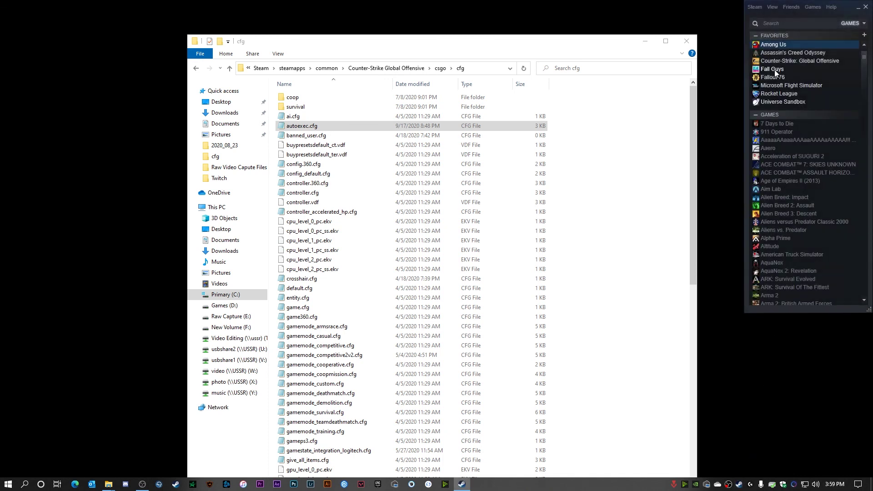
right_click(774, 69)
left_click(790, 177)
right_click(781, 68)
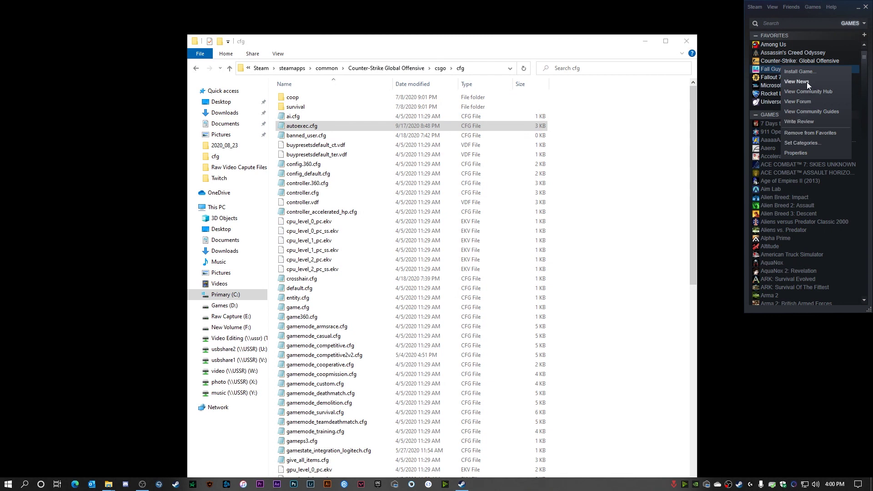
left_click(814, 132)
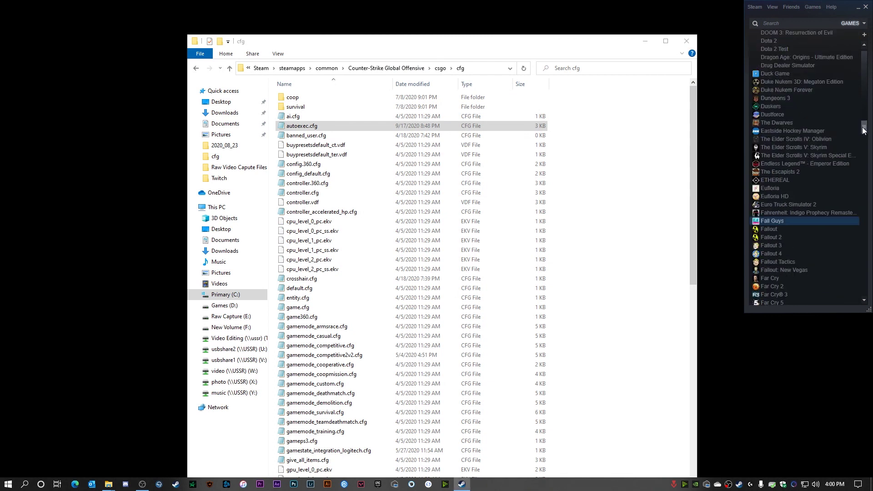
Open the launch options of Counter-Strike: Global Offensive and examine the -novid and -tickrate 128 parameters
right_click(784, 60)
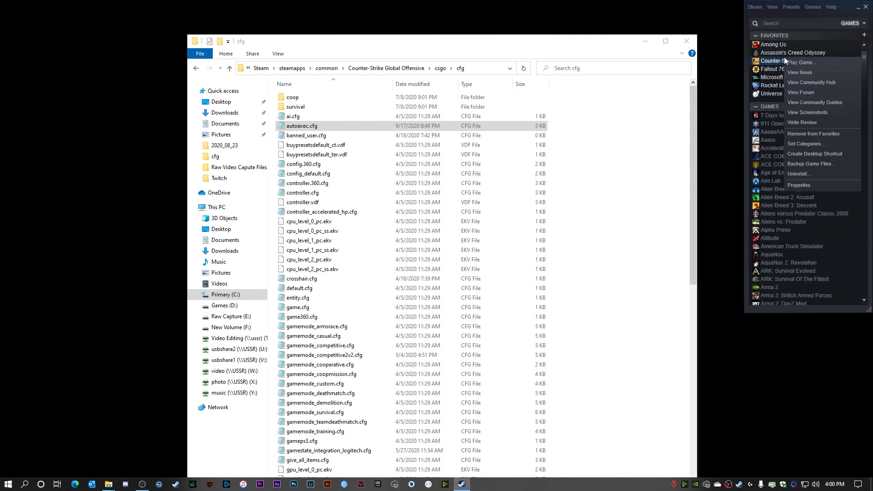
left_click(804, 186)
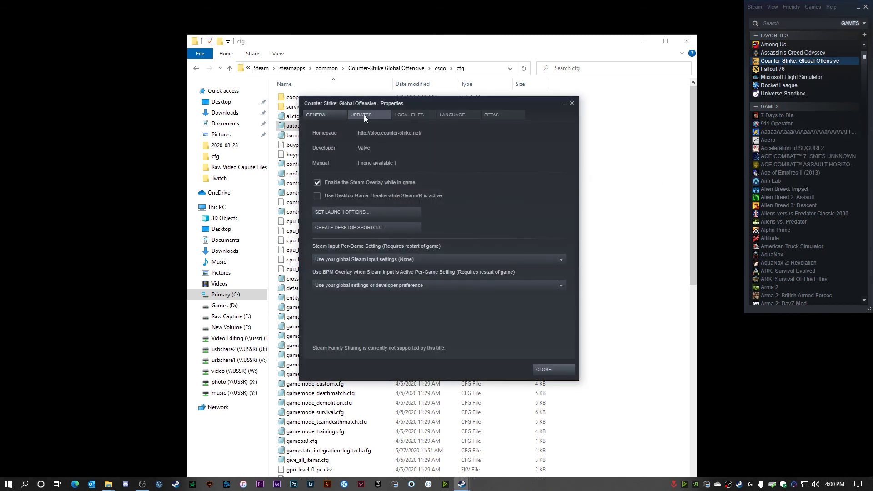
left_click(357, 210)
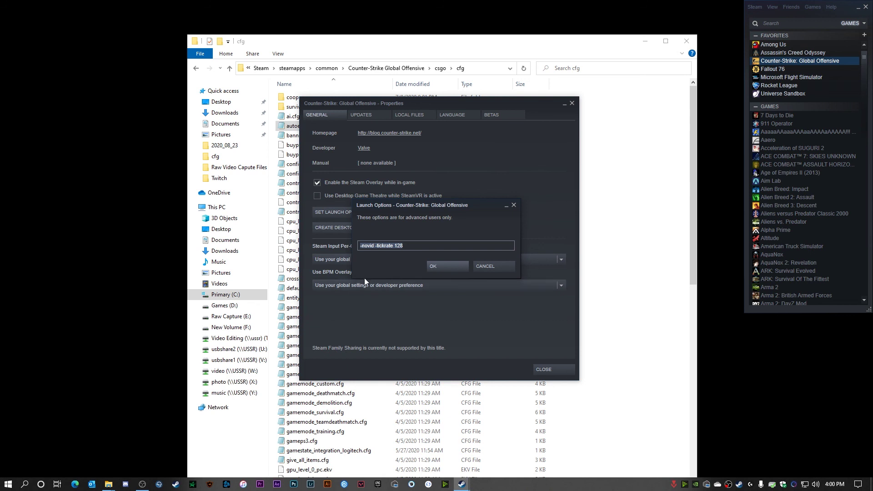
left_click(407, 246)
left_click(377, 246, "shift")
left_click(375, 246)
double_click(374, 246)
Try adding -high -mat_que after the existing launch options, remove the addition and cancel the dialog
left_click(463, 249)
type("-high -mat_que")
left_click_drag(404, 246, 455, 247)
key("BackSpace")
left_click(504, 267)
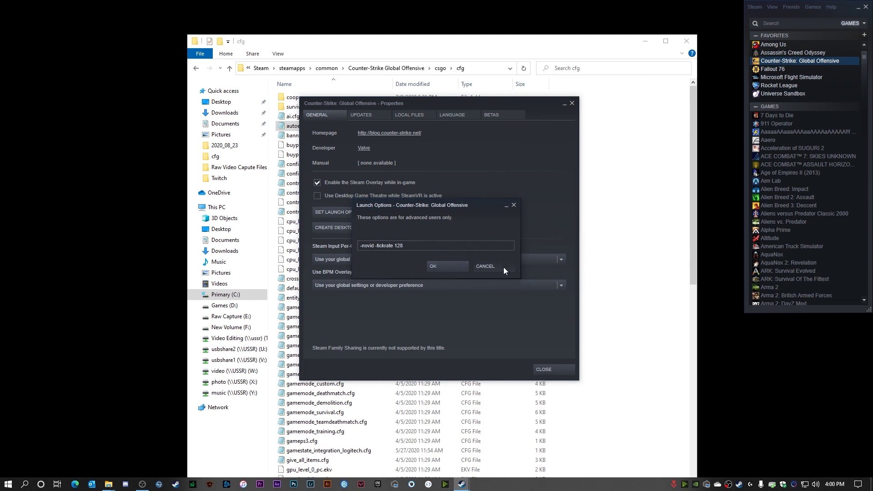
Close the Counter-Strike: Global Offensive properties and the cfg folder window
left_click(553, 370)
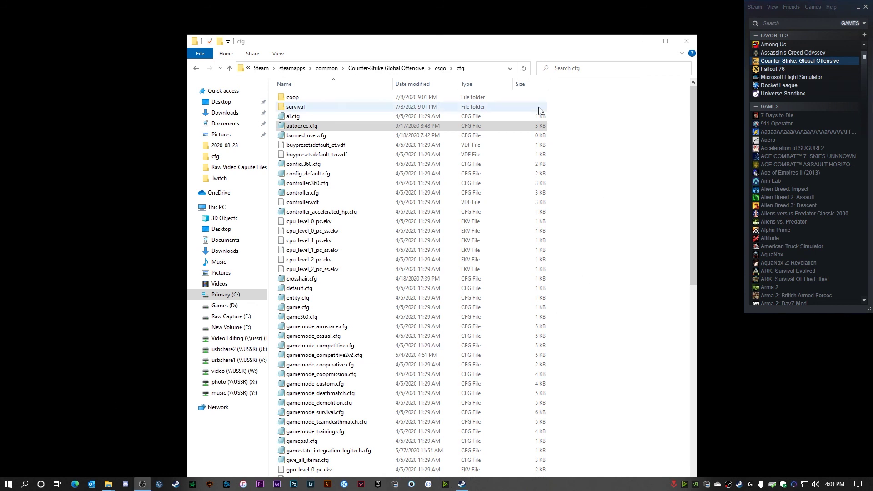
left_click_drag(487, 41, 449, 17)
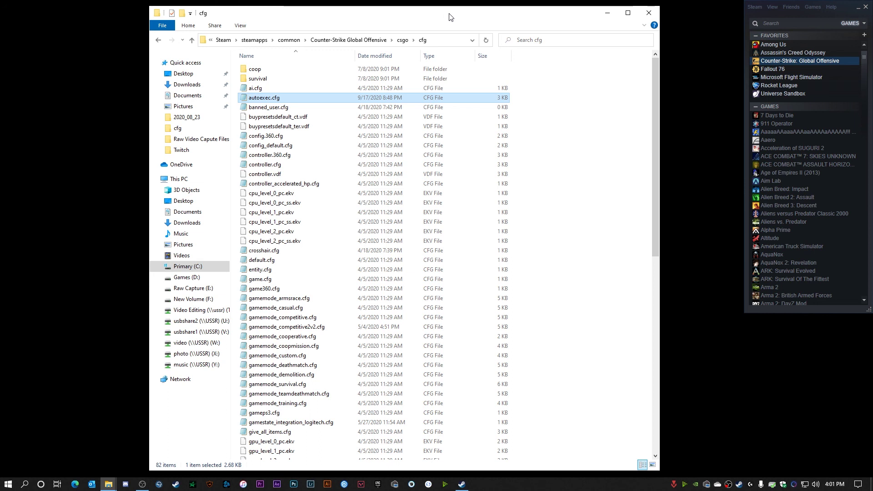
left_click(651, 13)
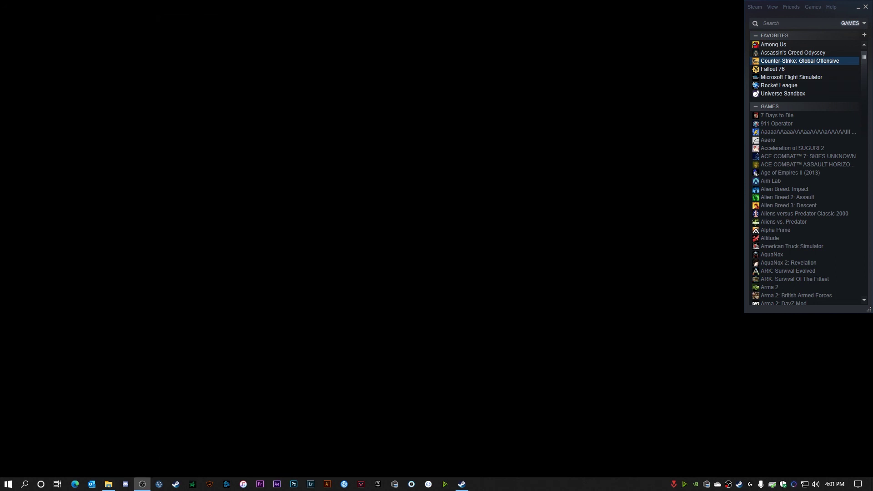